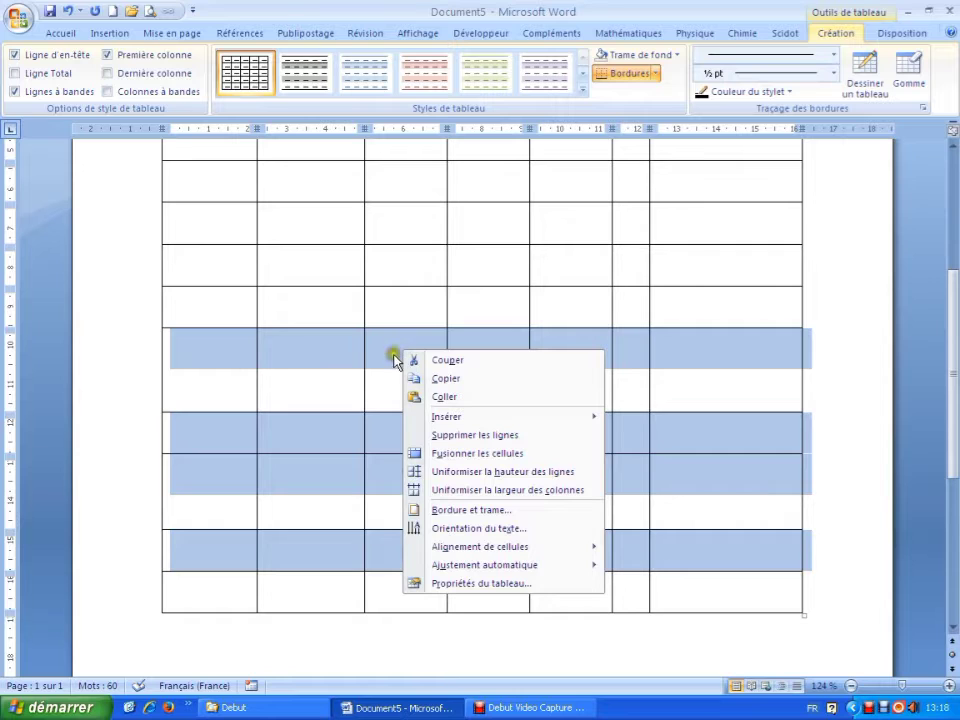
# Delete the selected table rows as well as the fifth and sixth columns.
pyautogui.click(487, 440)
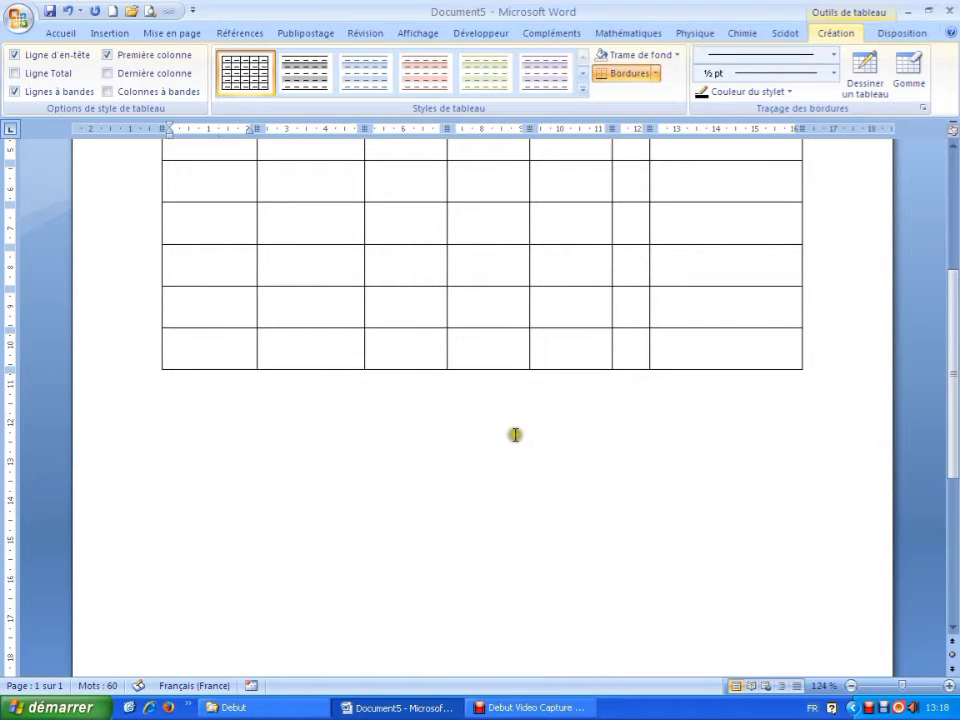
pyautogui.scroll(3, 514, 430)
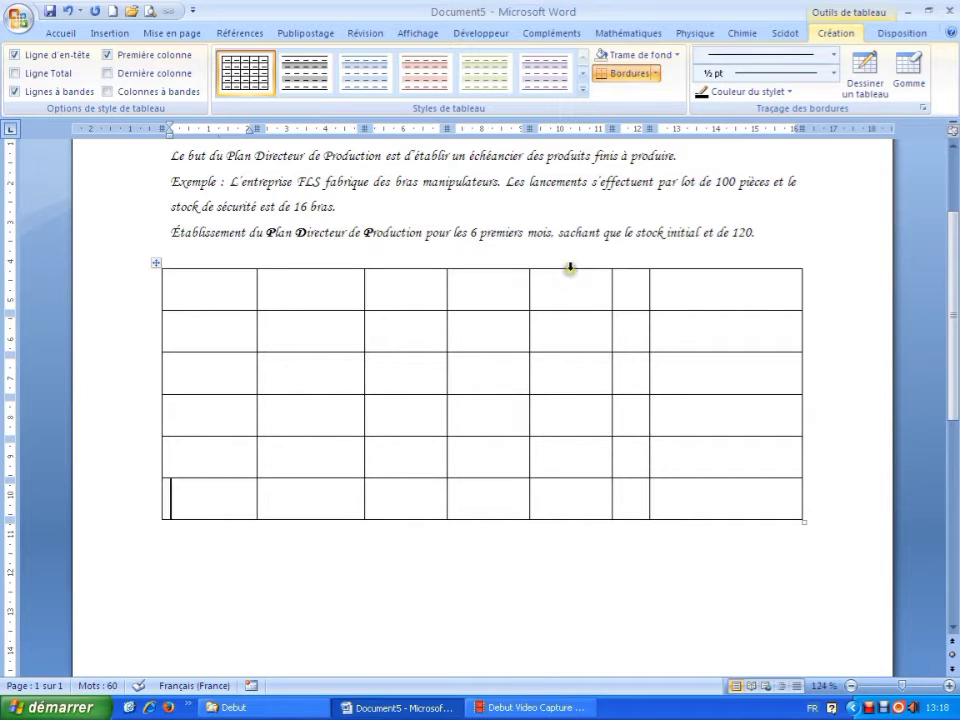
pyautogui.moveTo(570, 267); pyautogui.dragTo(628, 272)
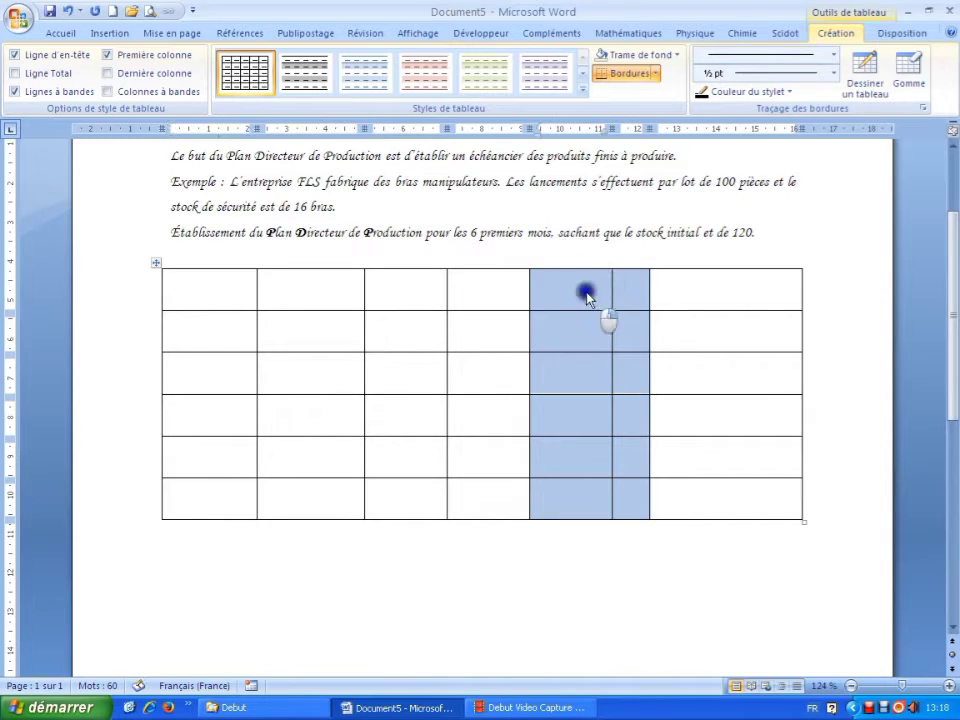
pyautogui.rightClick(586, 295)
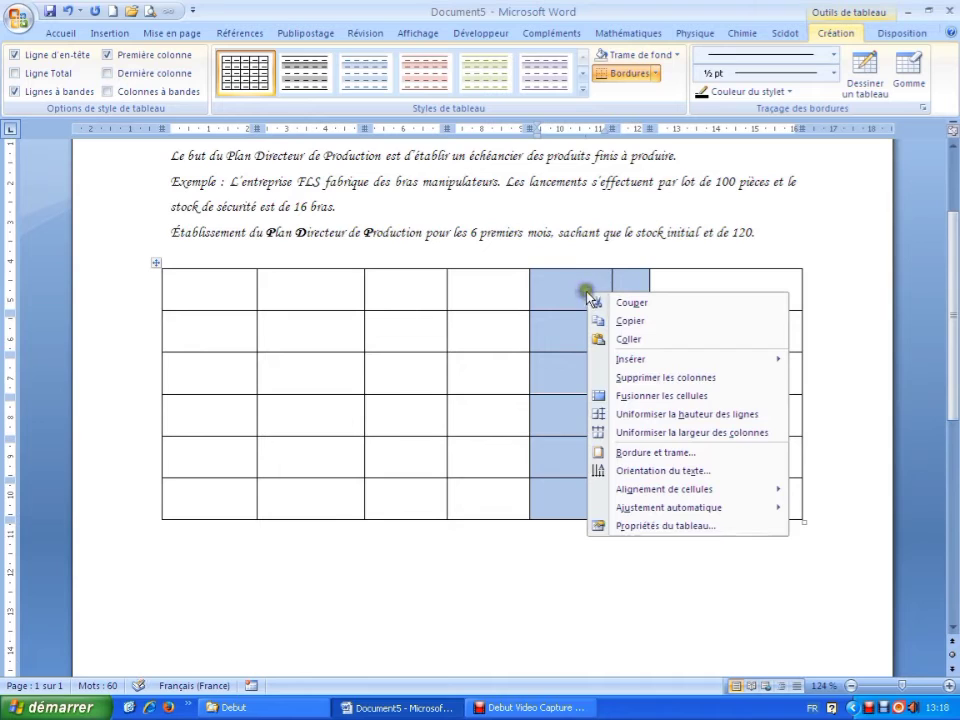
pyautogui.click(668, 386)
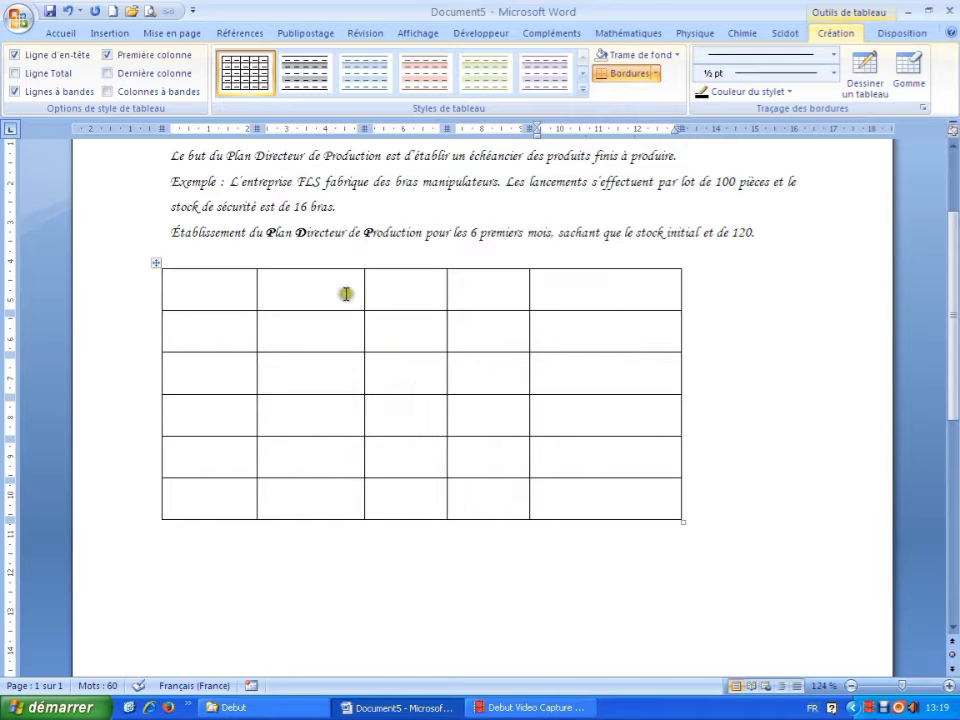
# Merge the second and third cells of the top row, and the top two cells of the last column.
pyautogui.moveTo(344, 293); pyautogui.dragTo(395, 308)
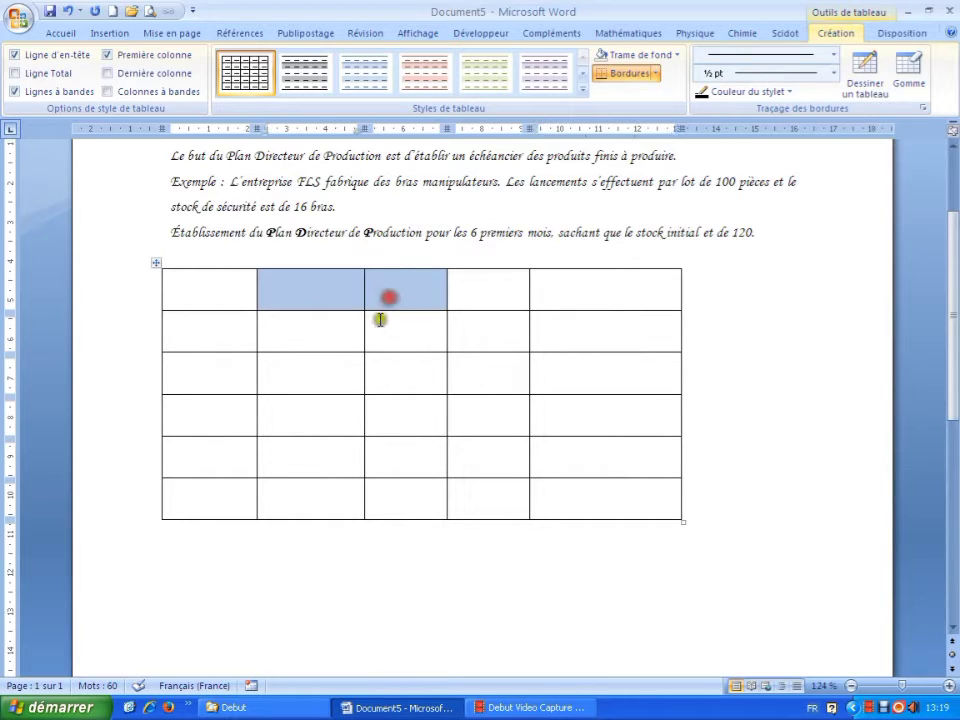
pyautogui.rightClick(346, 297)
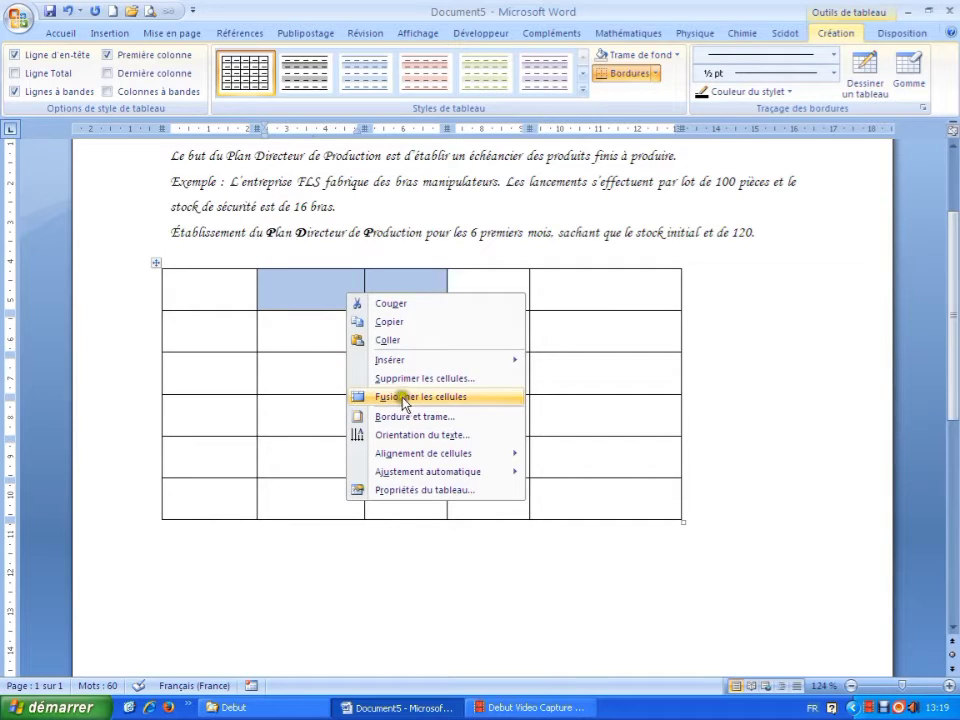
pyautogui.click(428, 399)
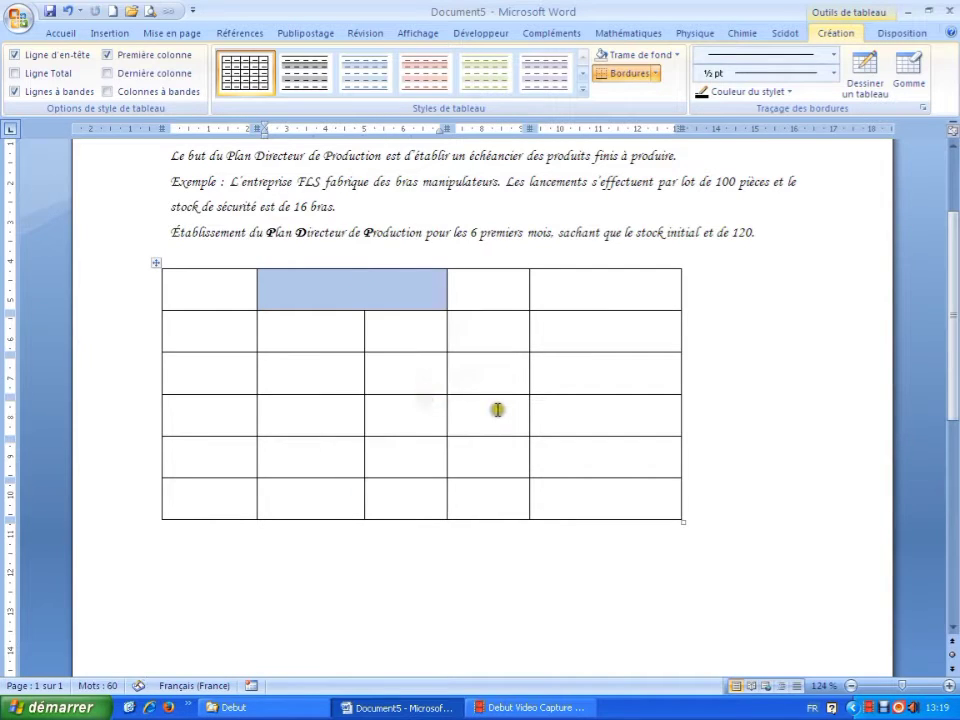
pyautogui.moveTo(628, 290); pyautogui.dragTo(632, 323)
pyautogui.rightClick(601, 331)
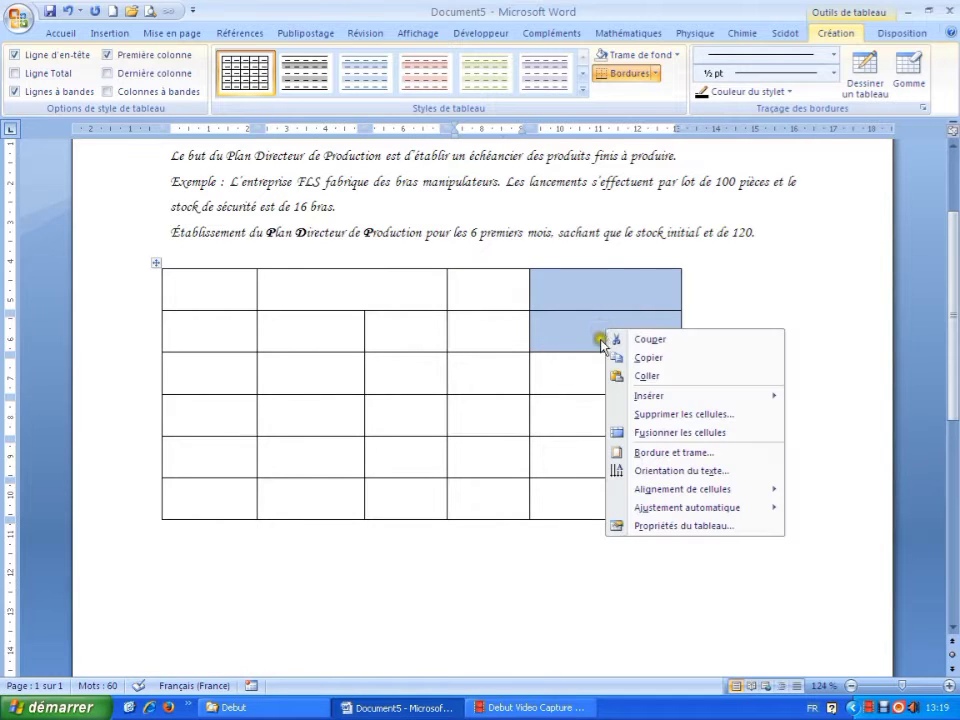
pyautogui.click(678, 434)
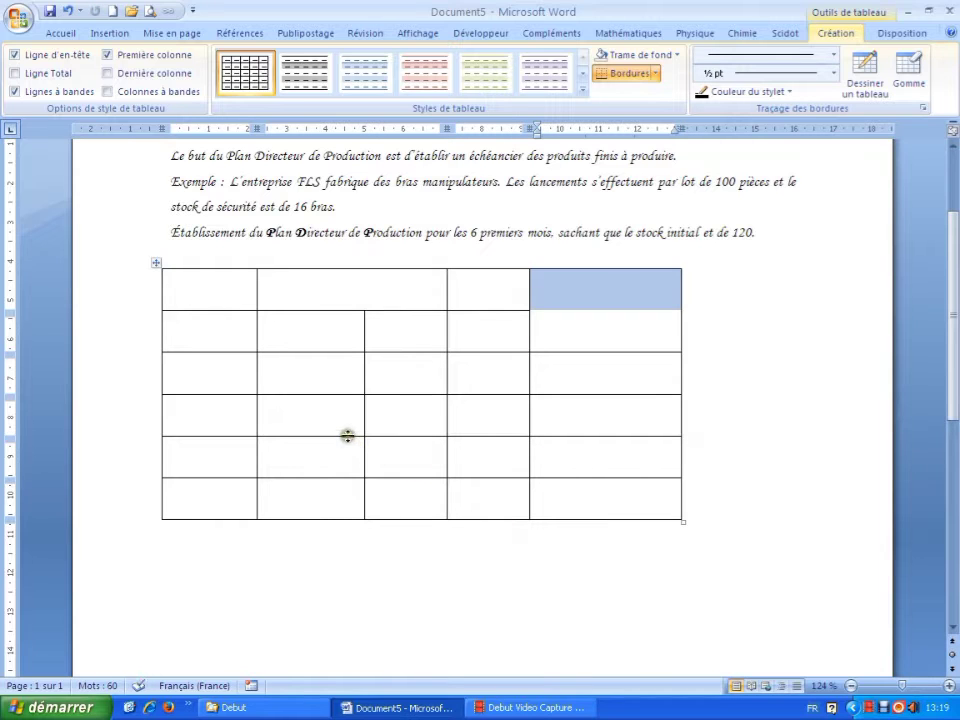
# Increase the fourth row's height and split its second cell into 2 columns and 3 rows.
pyautogui.moveTo(347, 436); pyautogui.dragTo(352, 485)
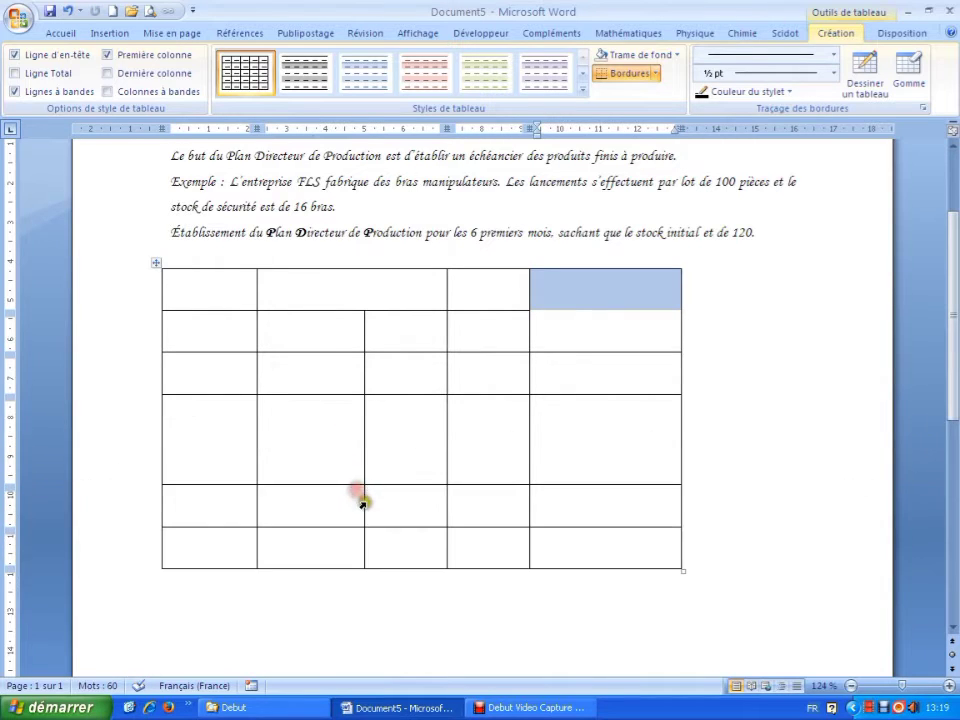
pyautogui.rightClick(304, 437)
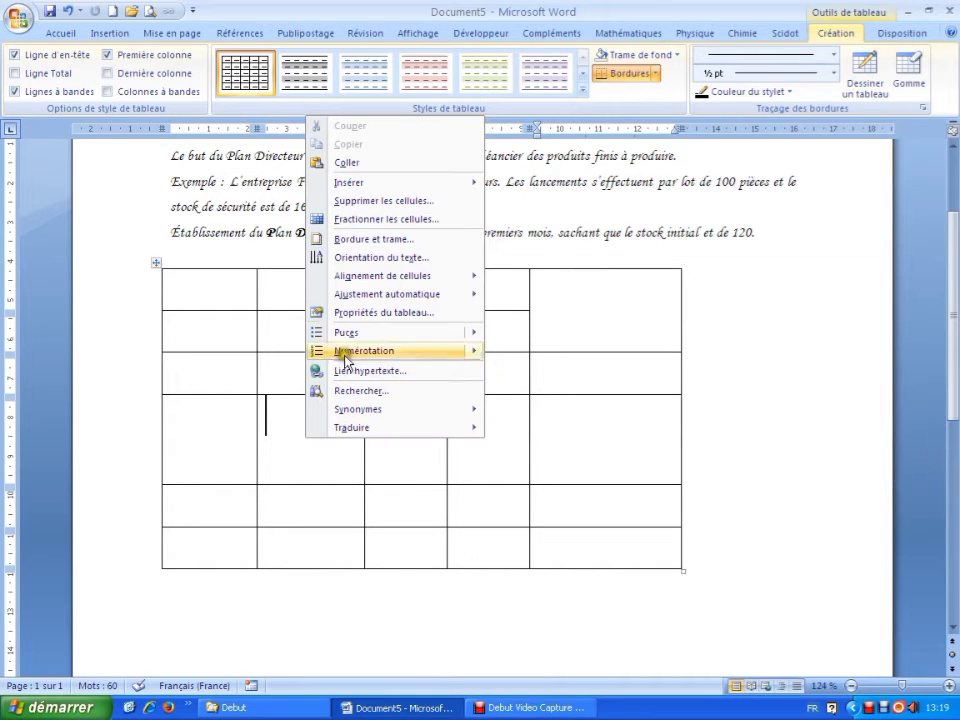
pyautogui.click(383, 219)
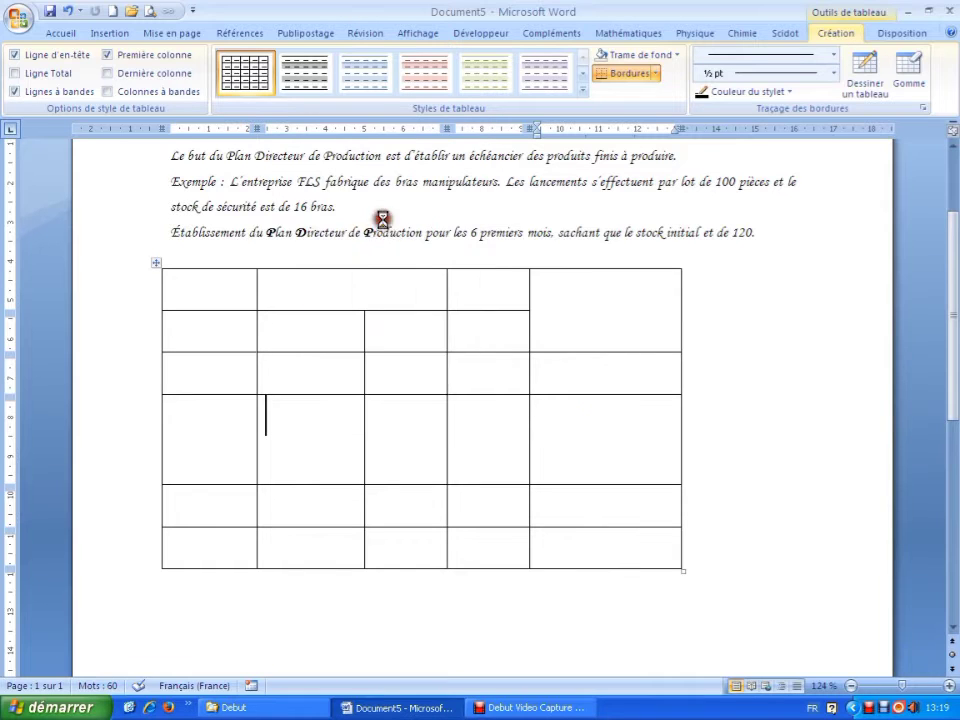
pyautogui.moveTo(439, 289); pyautogui.dragTo(442, 254)
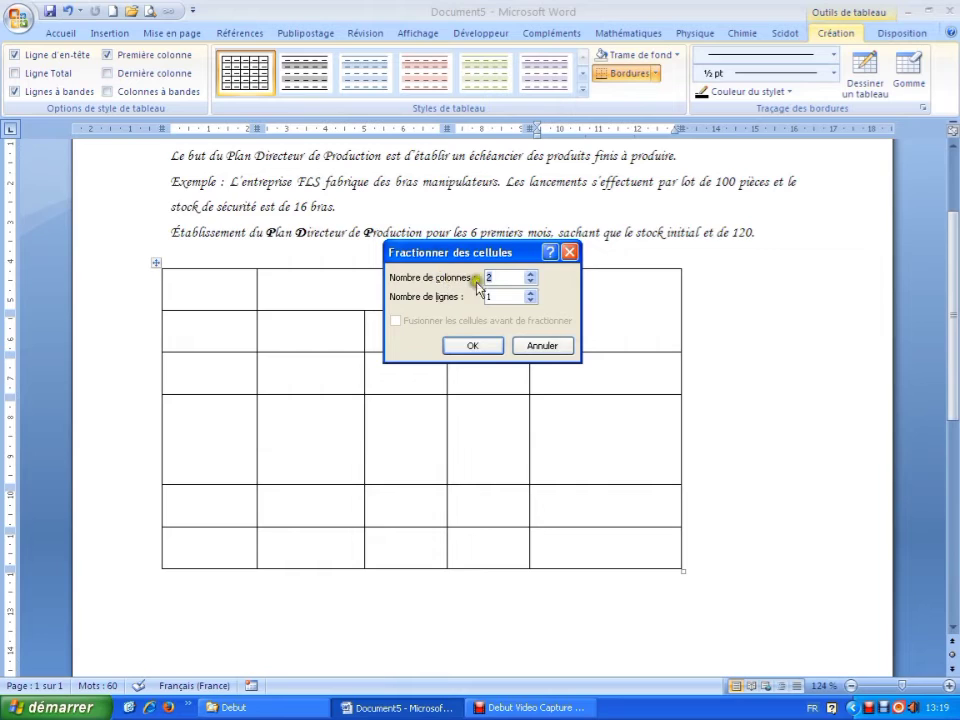
pyautogui.click(529, 293)
pyautogui.click(529, 293)
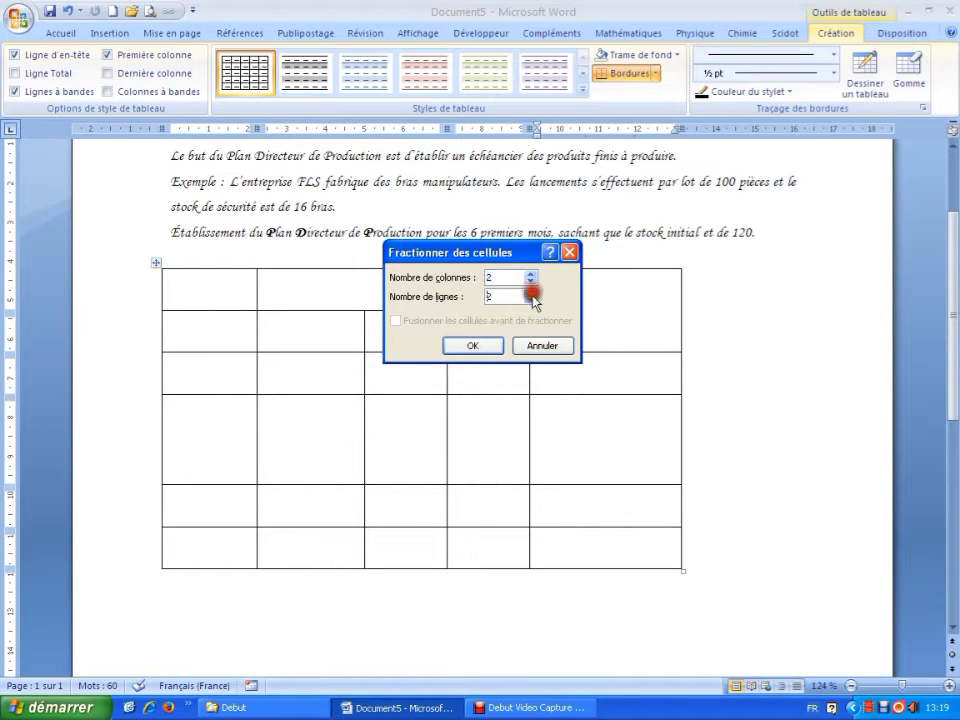
pyautogui.click(486, 346)
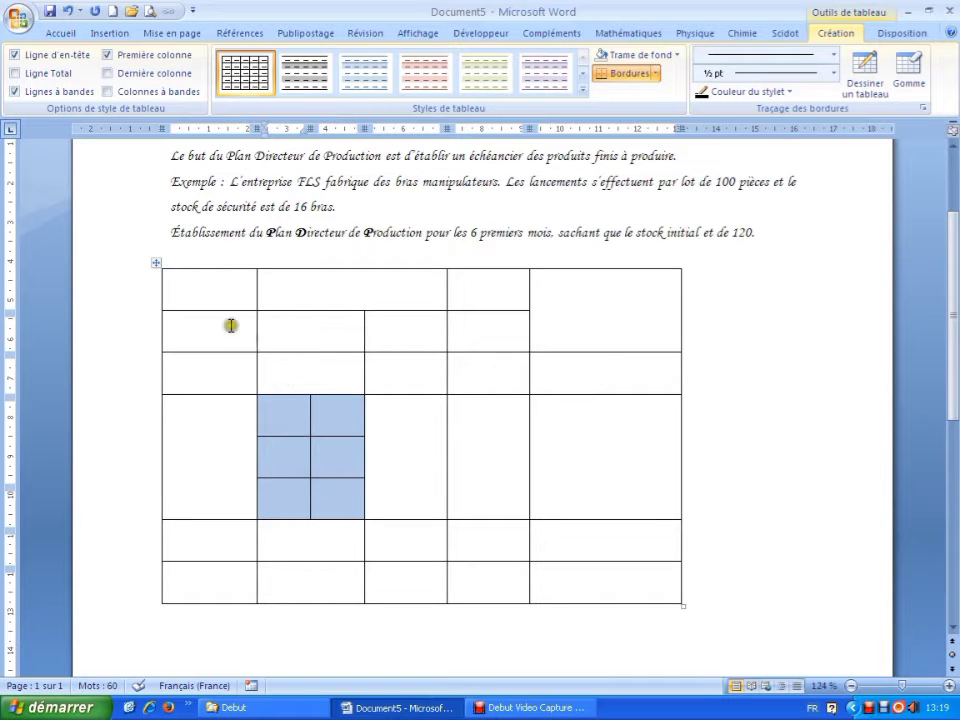
# Delete the entire table below the text.
pyautogui.click(153, 263)
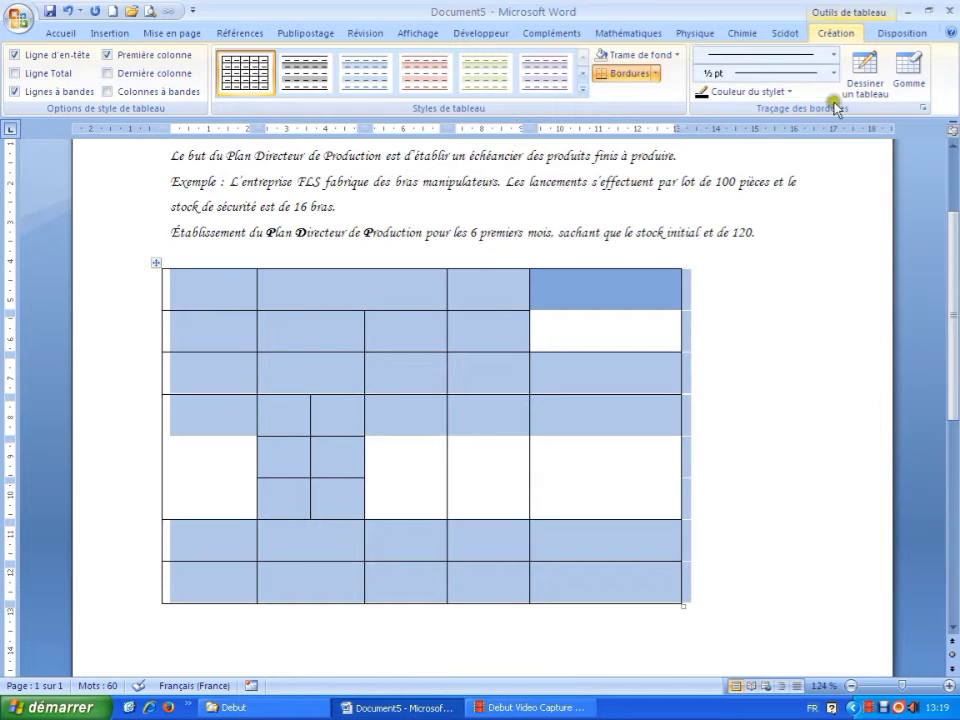
pyautogui.click(891, 37)
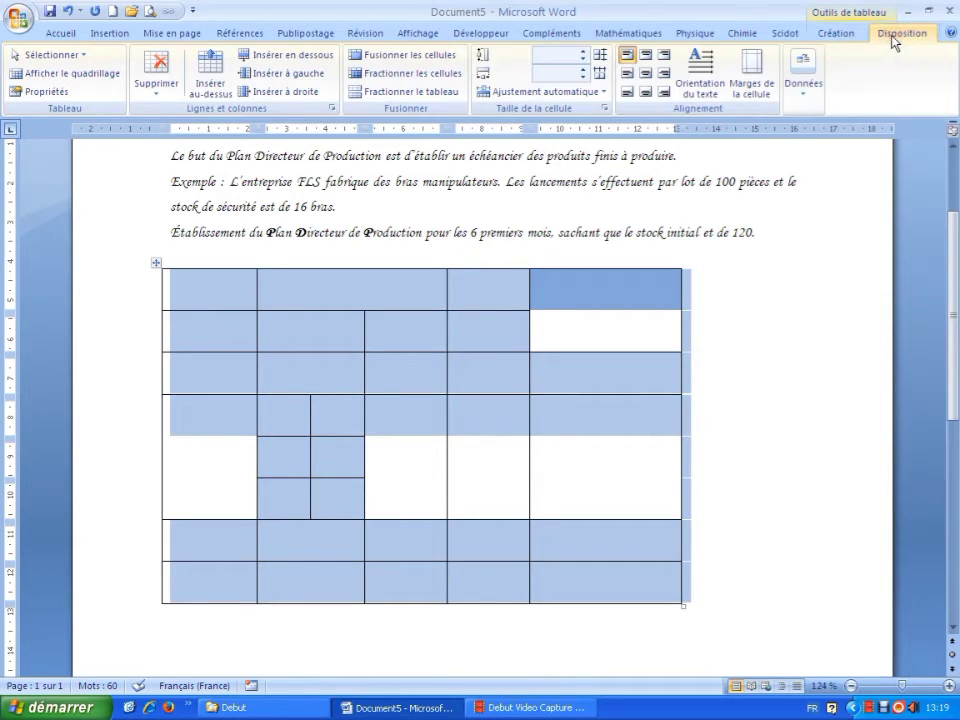
pyautogui.click(157, 90)
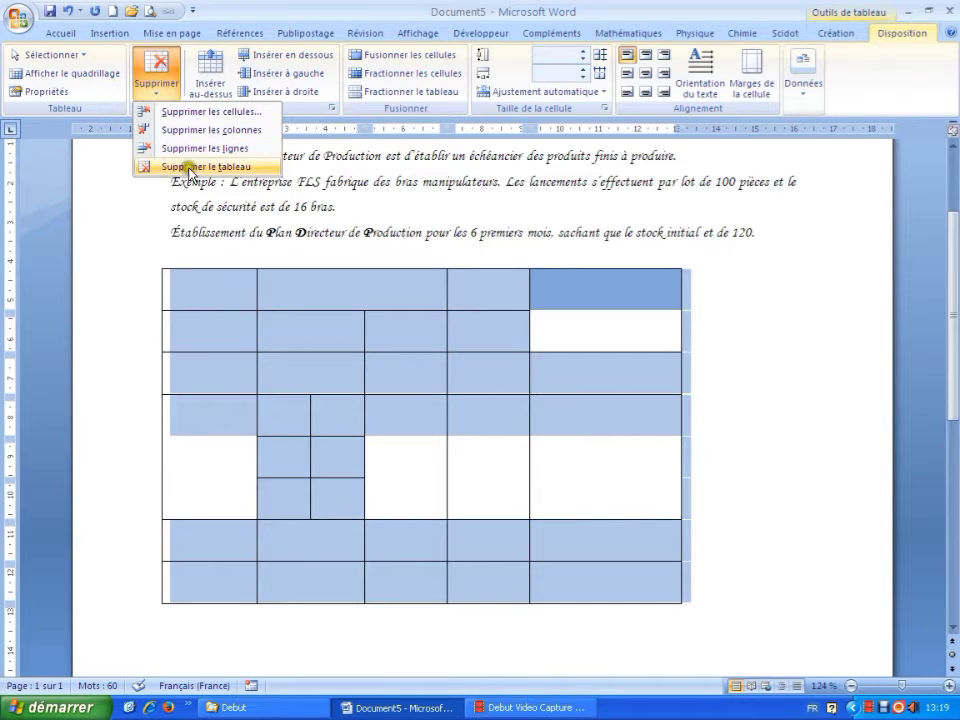
pyautogui.click(213, 167)
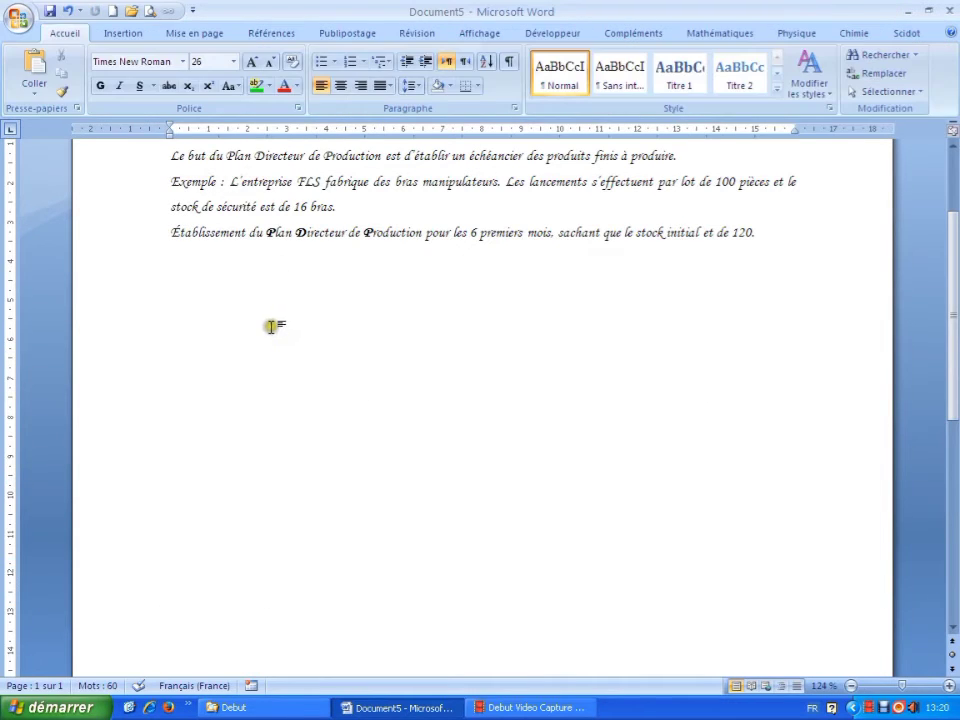
# Insert a new table with 8 columns and 6 rows below the text.
pyautogui.click(121, 34)
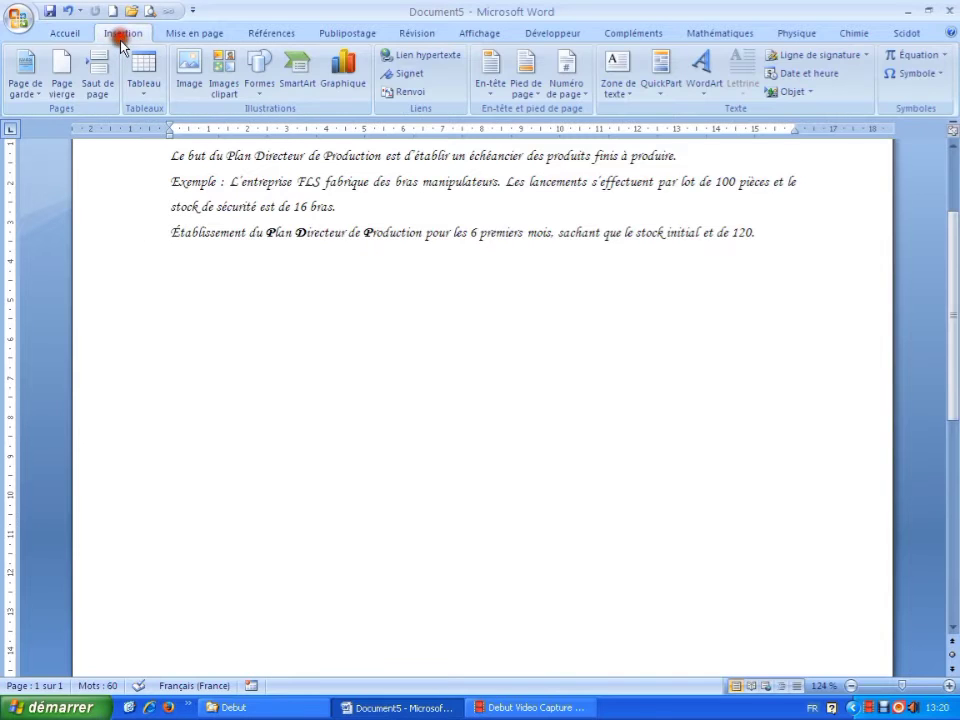
pyautogui.click(141, 88)
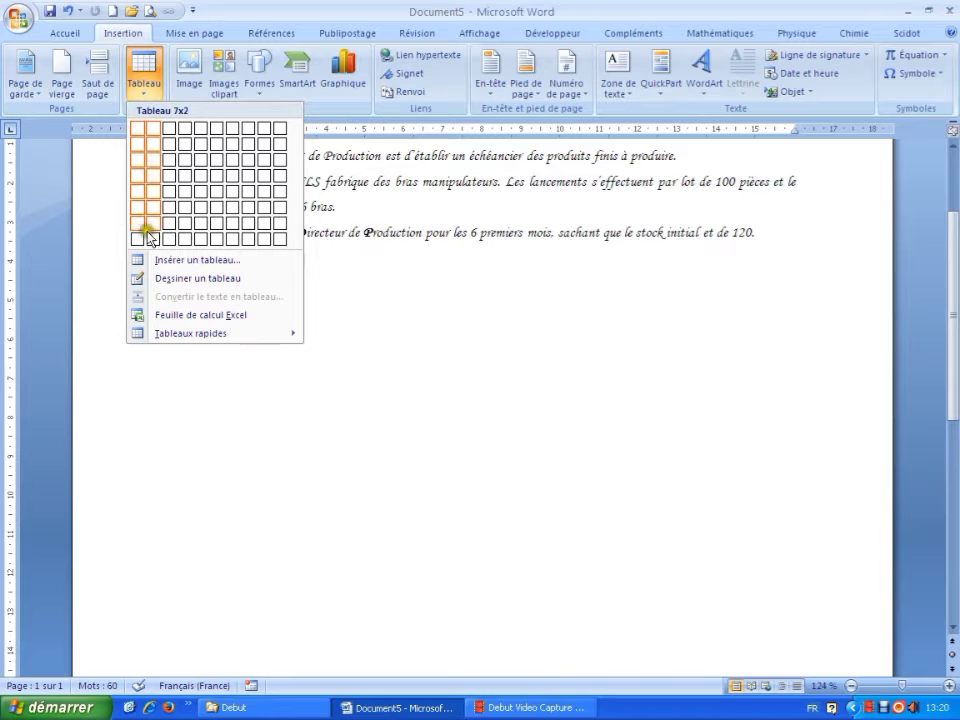
pyautogui.click(166, 262)
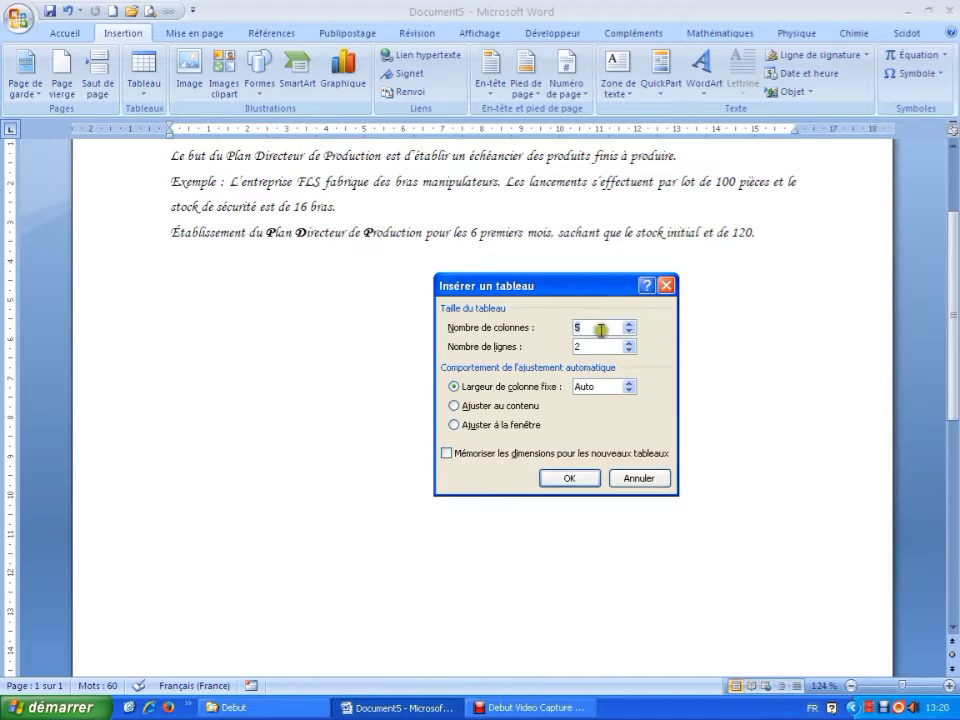
pyautogui.write('8')
pyautogui.click(592, 346)
pyautogui.moveTo(592, 346); pyautogui.dragTo(541, 346)
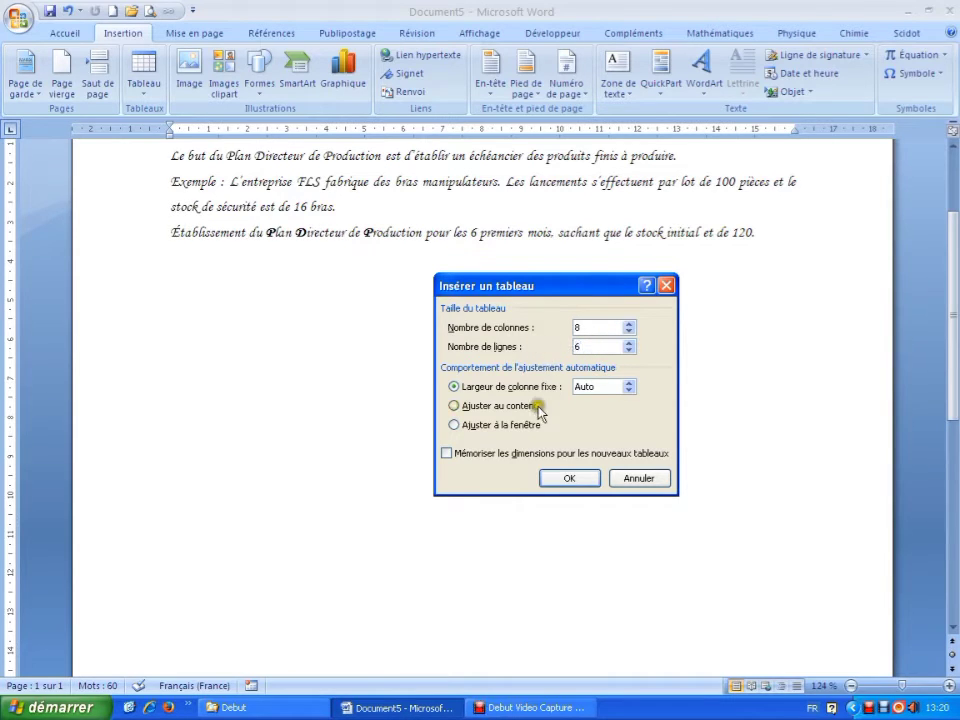
pyautogui.click(557, 477)
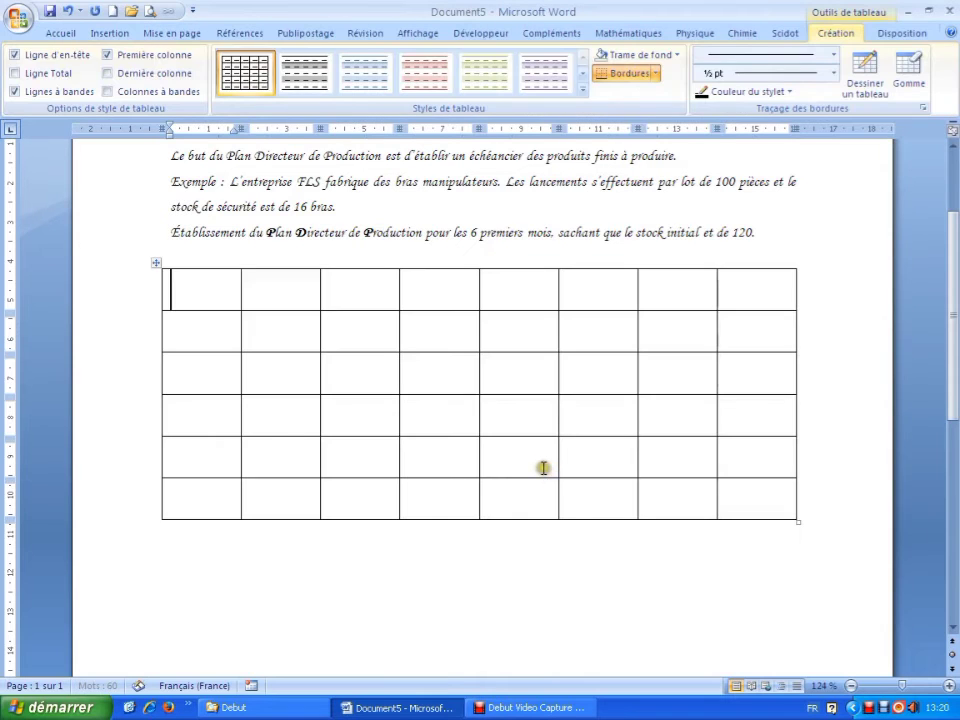
# Move the inner column borders to widen the table's first column to about 6 cm.
pyautogui.click(356, 423)
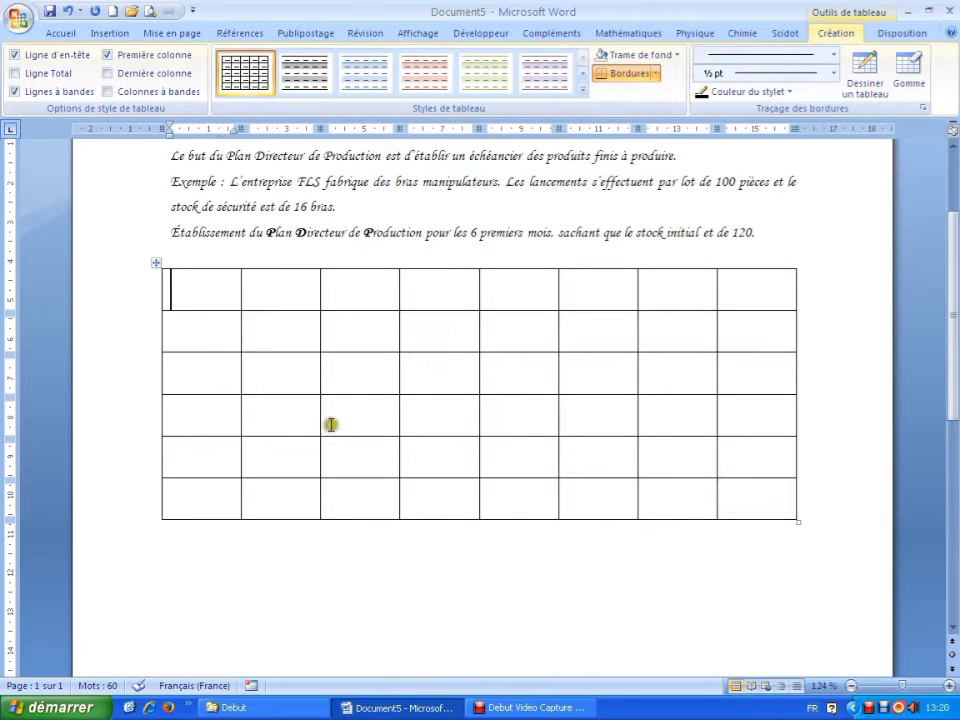
pyautogui.click(316, 421)
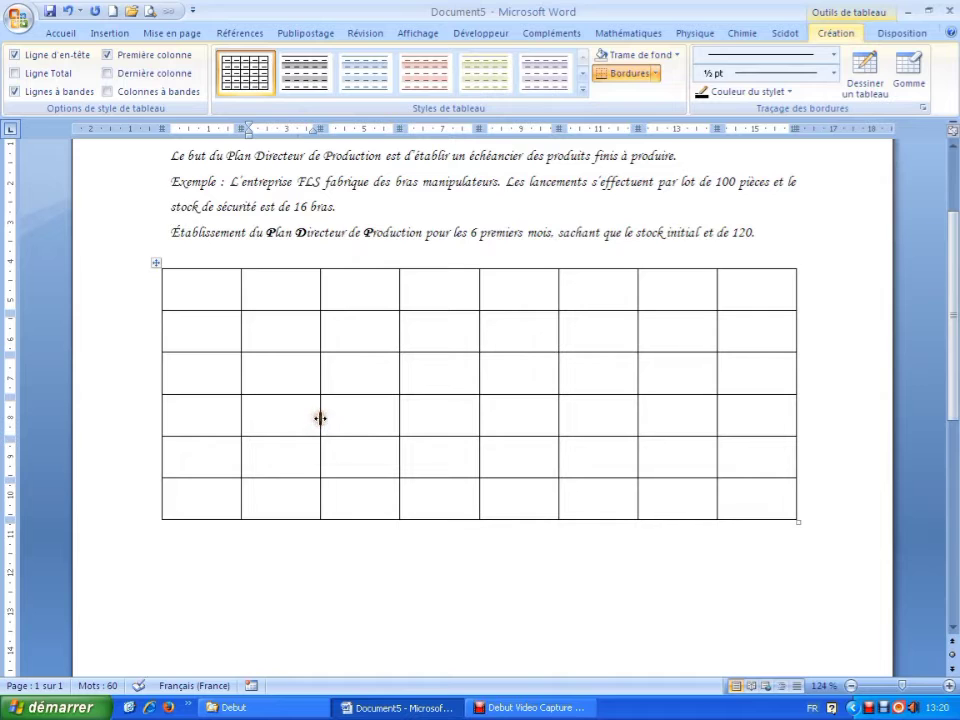
pyautogui.moveTo(320, 418); pyautogui.dragTo(442, 418)
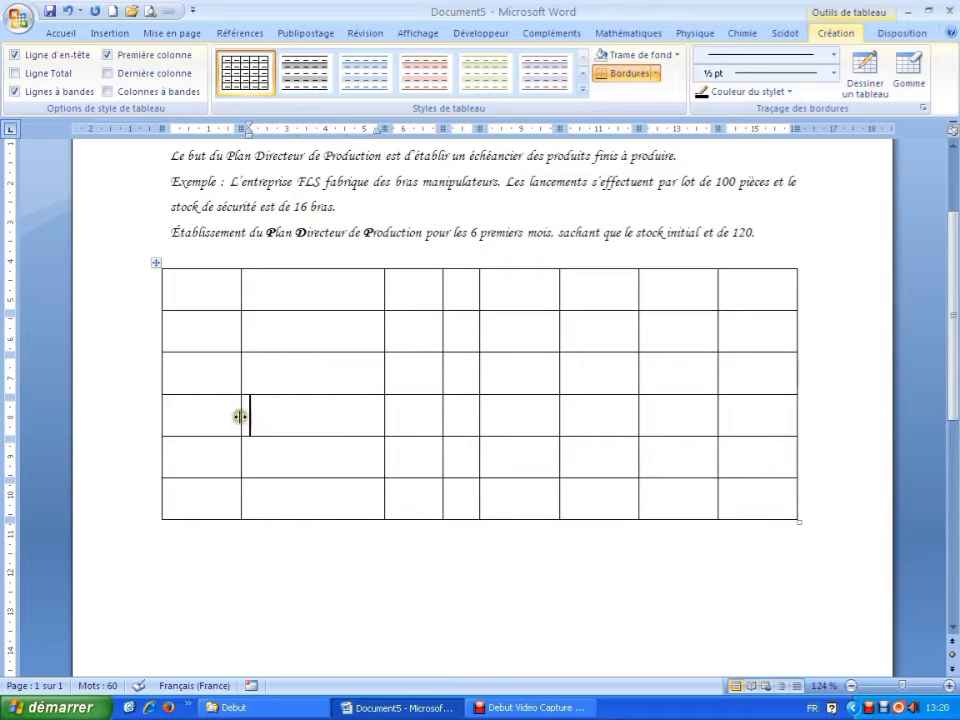
pyautogui.moveTo(241, 418); pyautogui.dragTo(366, 427)
pyautogui.click(372, 434)
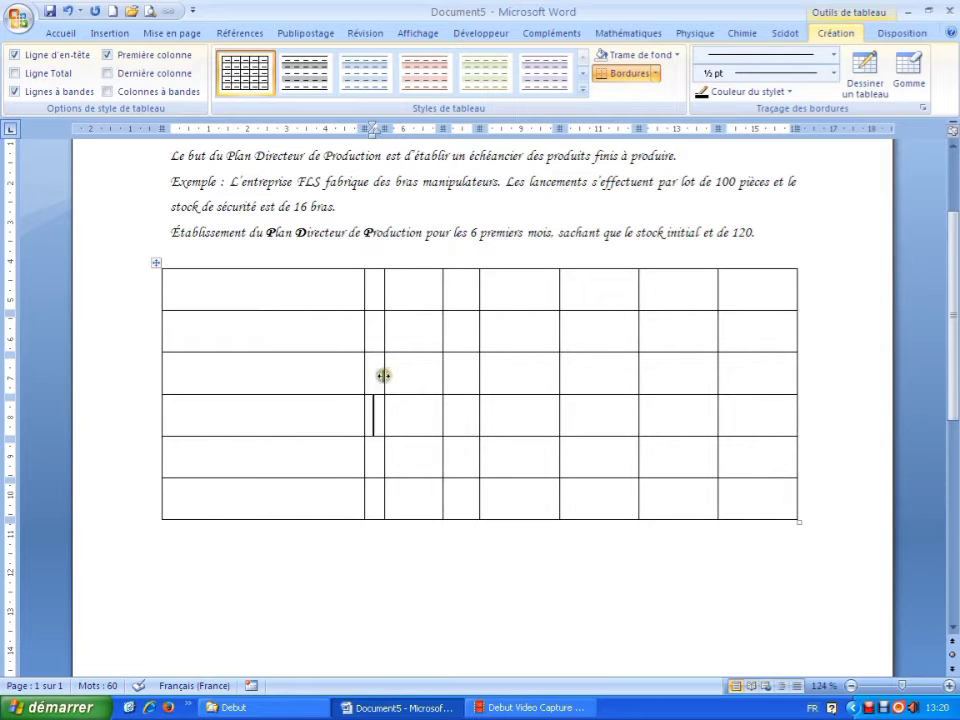
pyautogui.moveTo(383, 375); pyautogui.dragTo(424, 379)
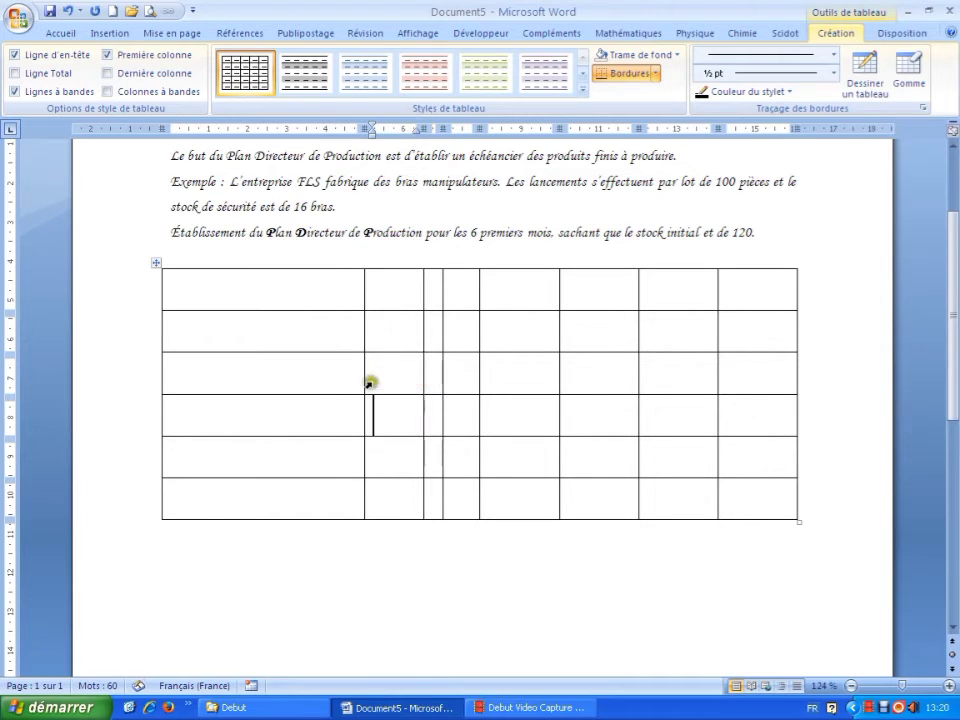
pyautogui.moveTo(365, 378); pyautogui.dragTo(405, 376)
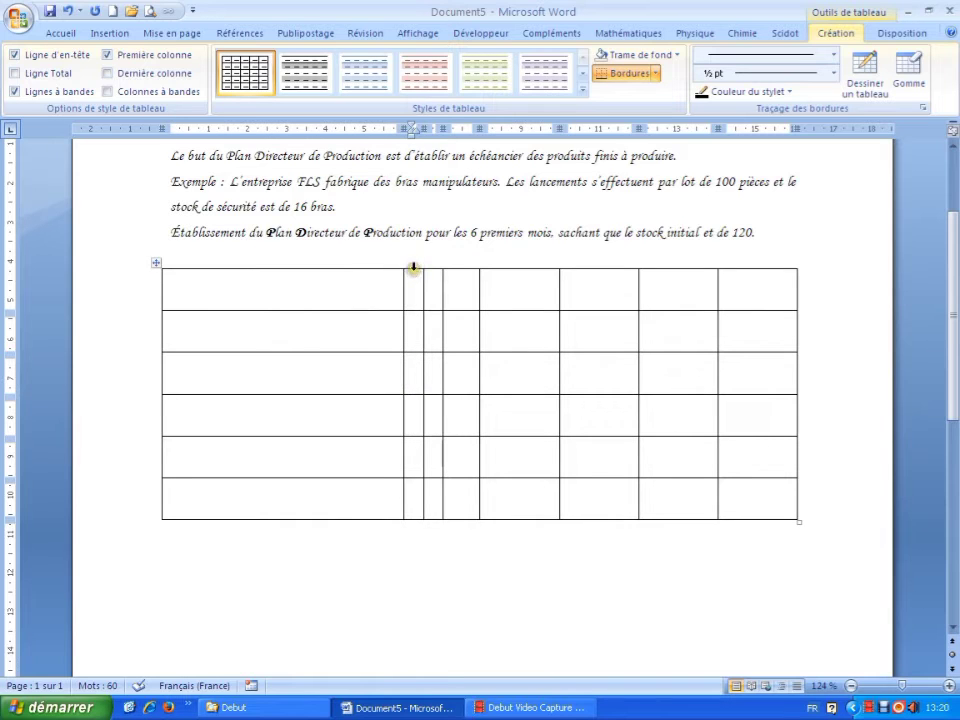
# Distribute the width of the seven columns after the first one evenly.
pyautogui.moveTo(413, 268); pyautogui.dragTo(742, 284)
pyautogui.rightClick(605, 292)
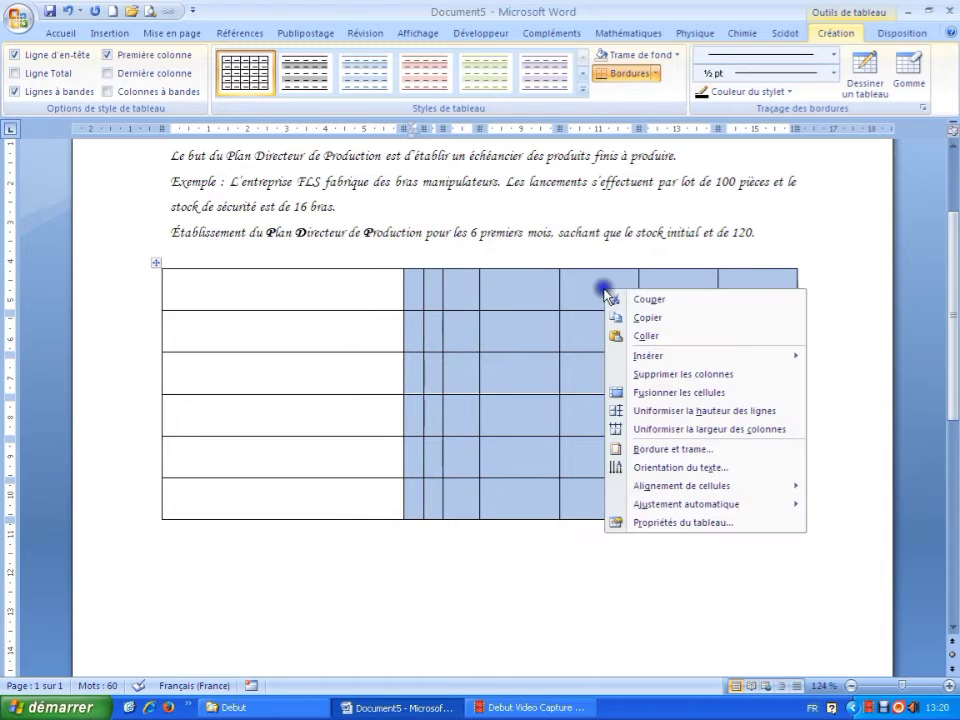
pyautogui.click(703, 430)
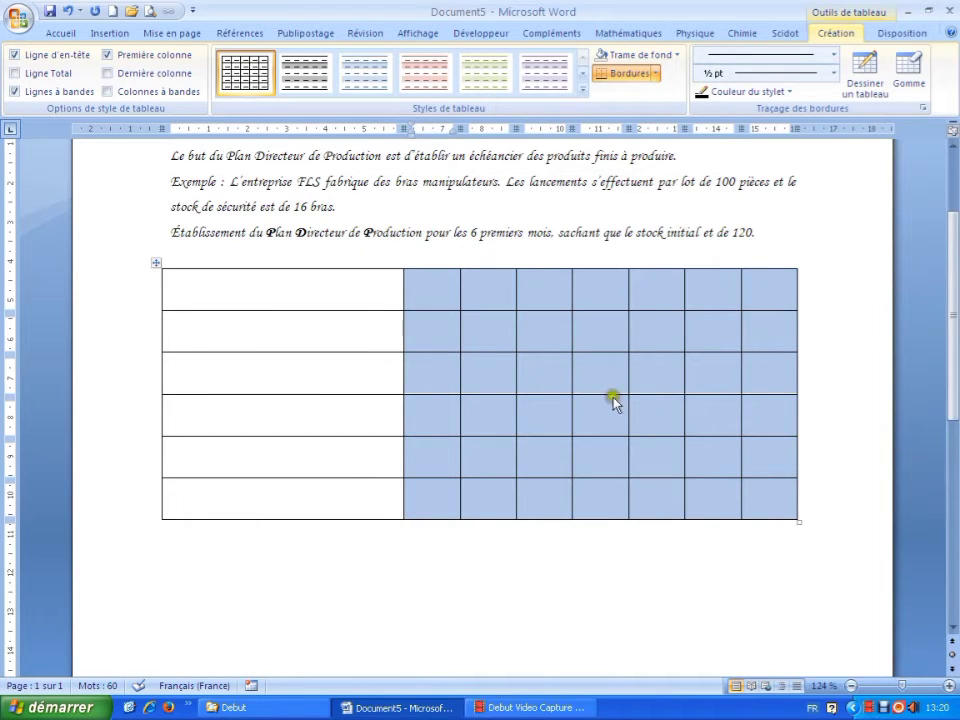
pyautogui.click(474, 337)
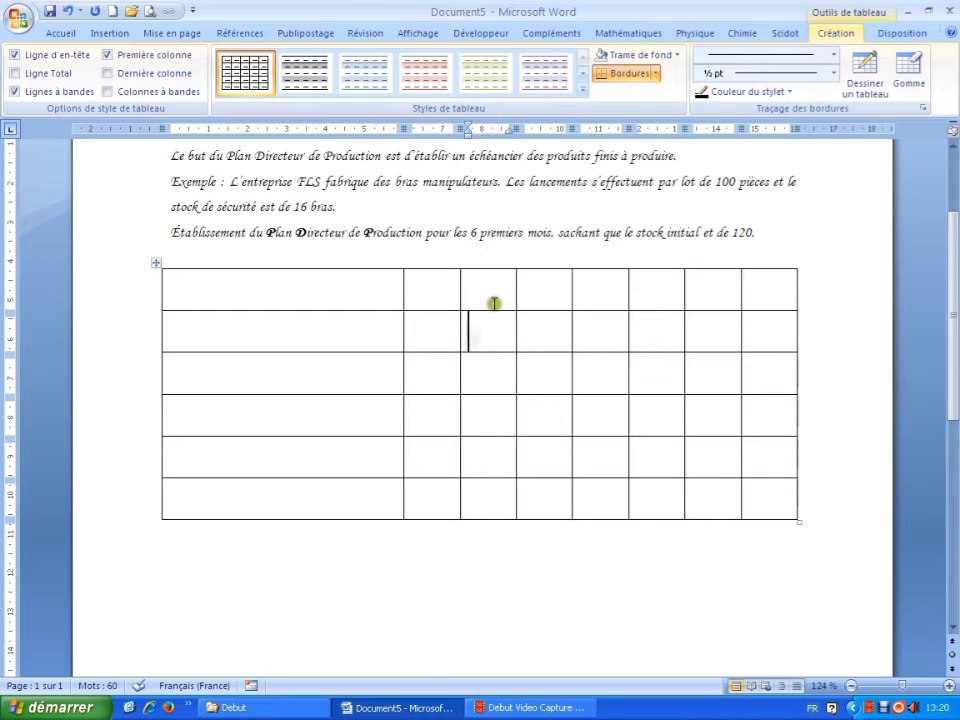
# Merge the first-row cells of columns 3 to 5 into one cell and those of columns 6 to 8 into another.
pyautogui.moveTo(502, 293); pyautogui.dragTo(553, 295)
pyautogui.rightClick(553, 295)
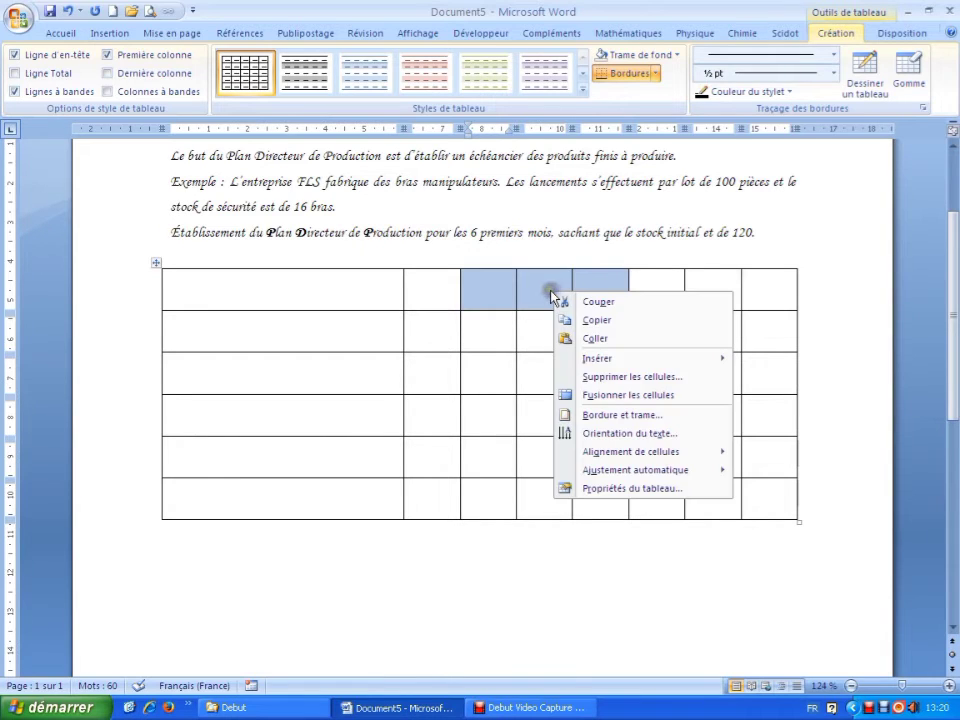
pyautogui.click(606, 396)
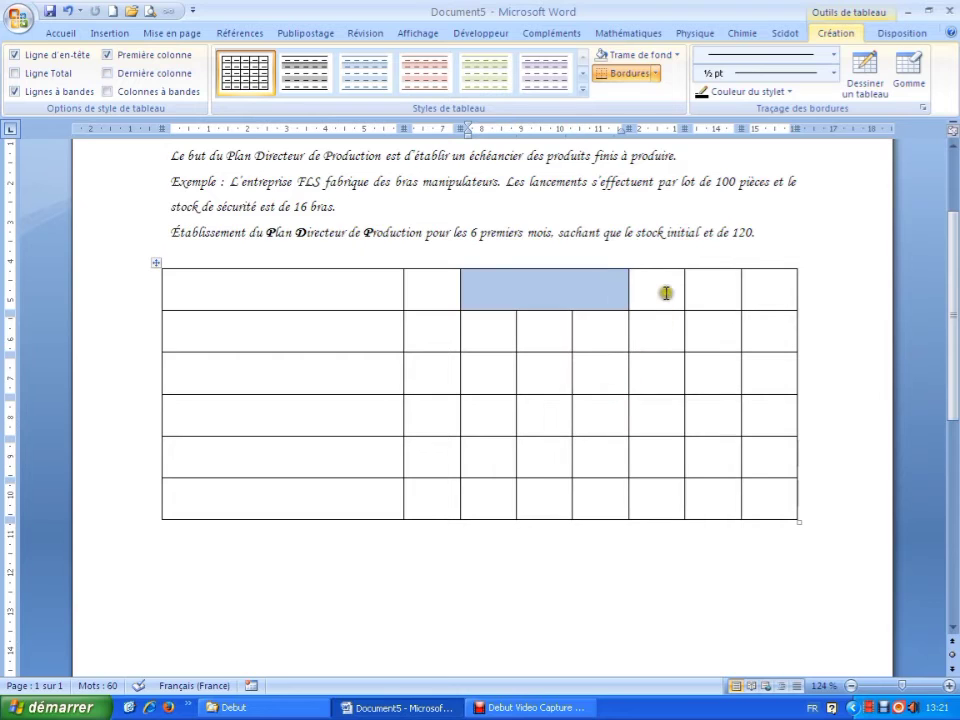
pyautogui.moveTo(664, 291); pyautogui.dragTo(740, 292)
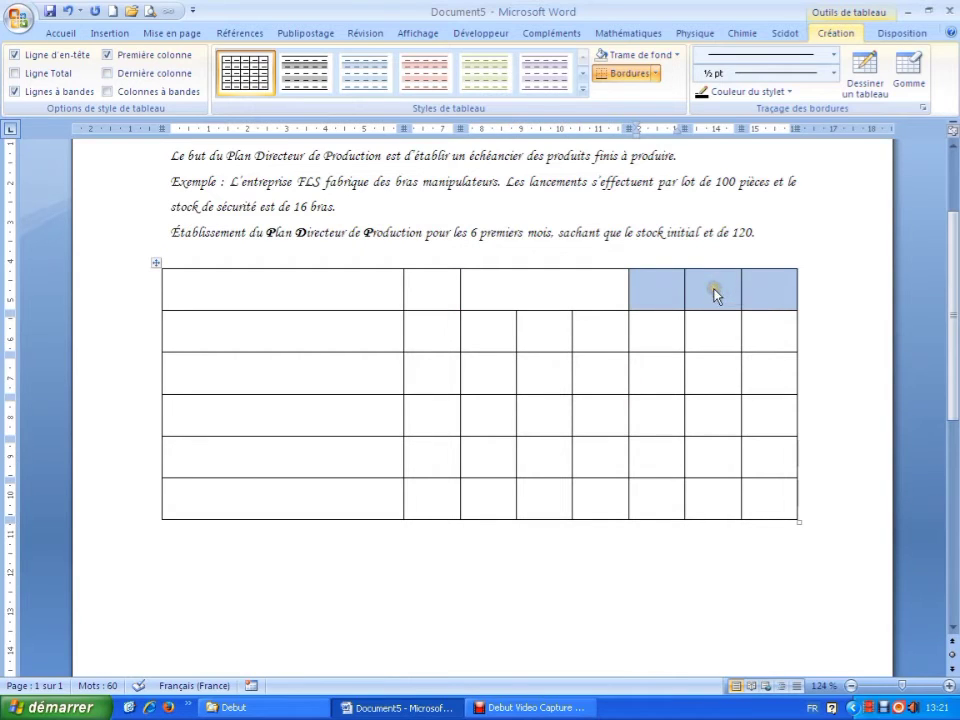
pyautogui.rightClick(713, 291)
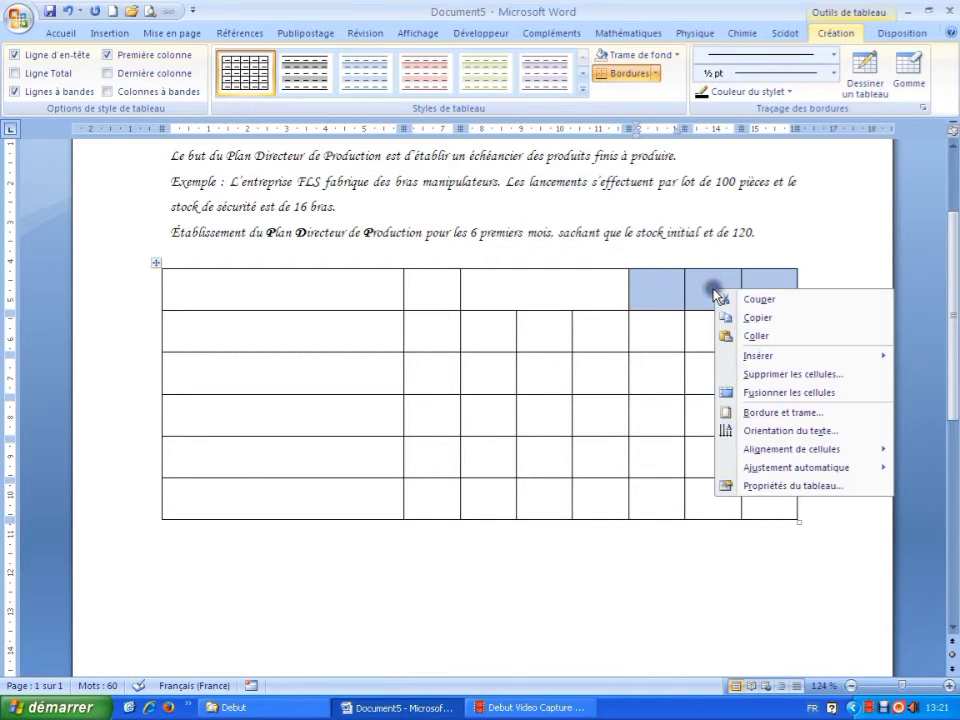
pyautogui.click(760, 394)
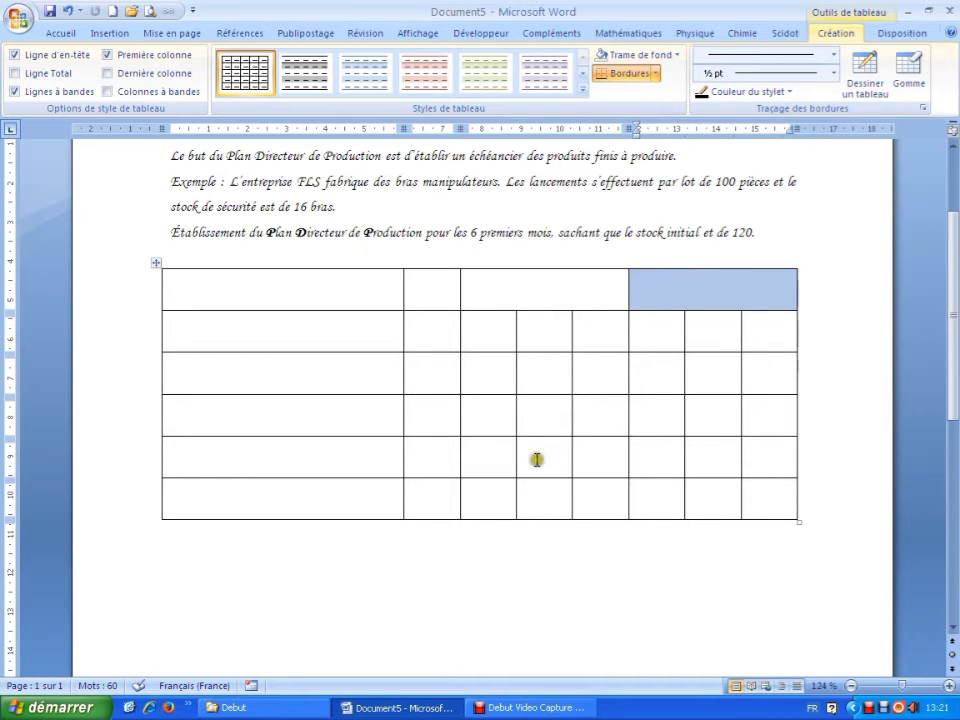
# Clear the outer top and left borders in the border settings for rows 3 to 6 of columns 2 to 8.
pyautogui.moveTo(438, 380); pyautogui.dragTo(756, 502)
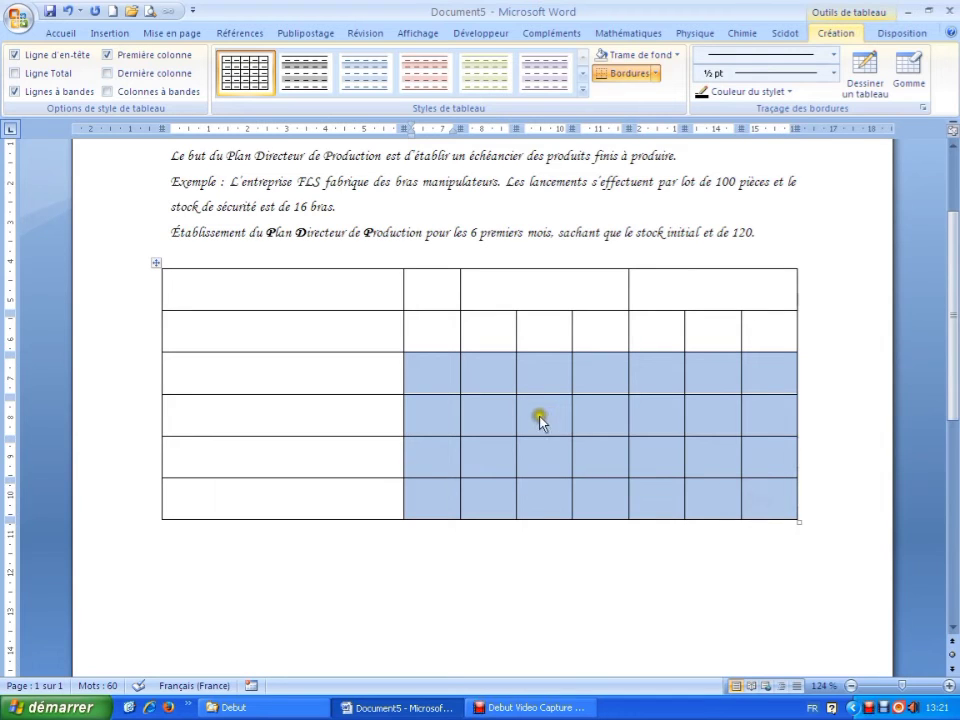
pyautogui.rightClick(541, 419)
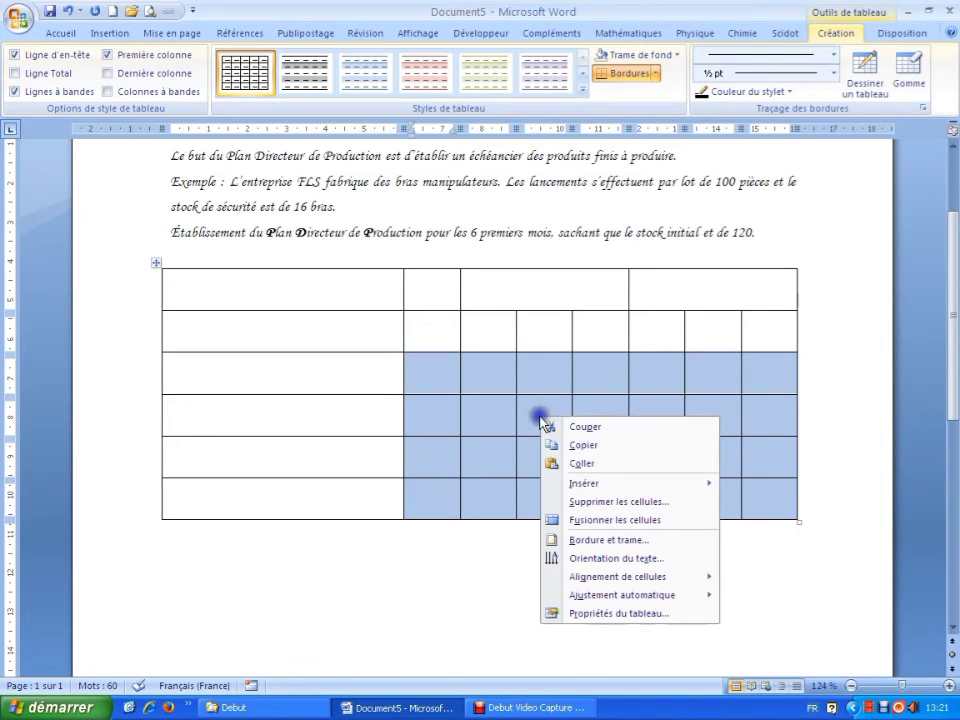
pyautogui.click(610, 541)
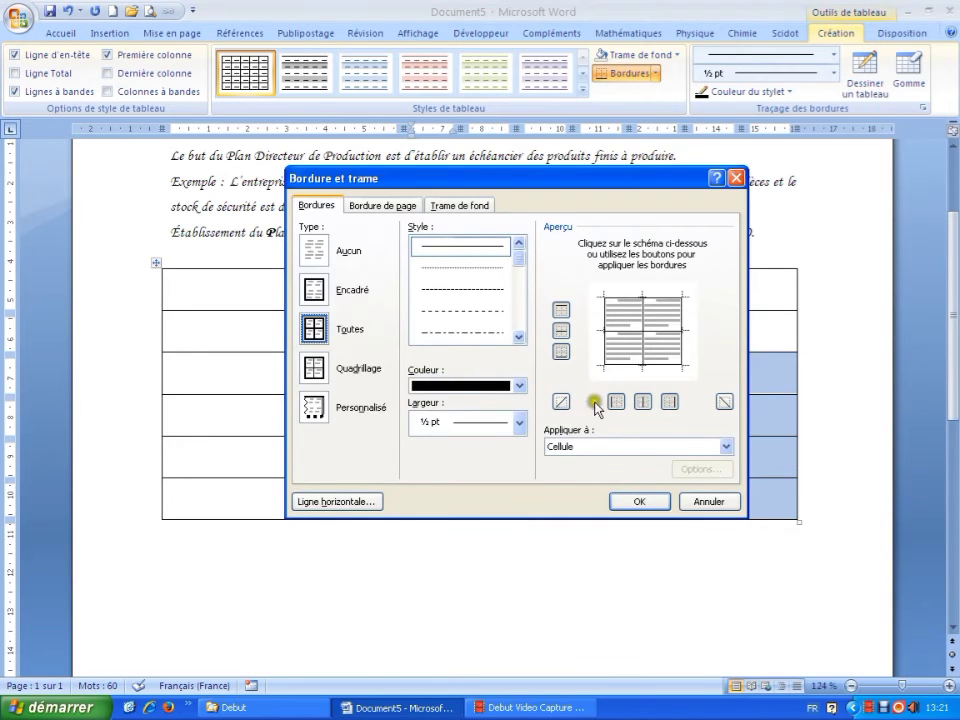
pyautogui.click(624, 302)
pyautogui.click(604, 314)
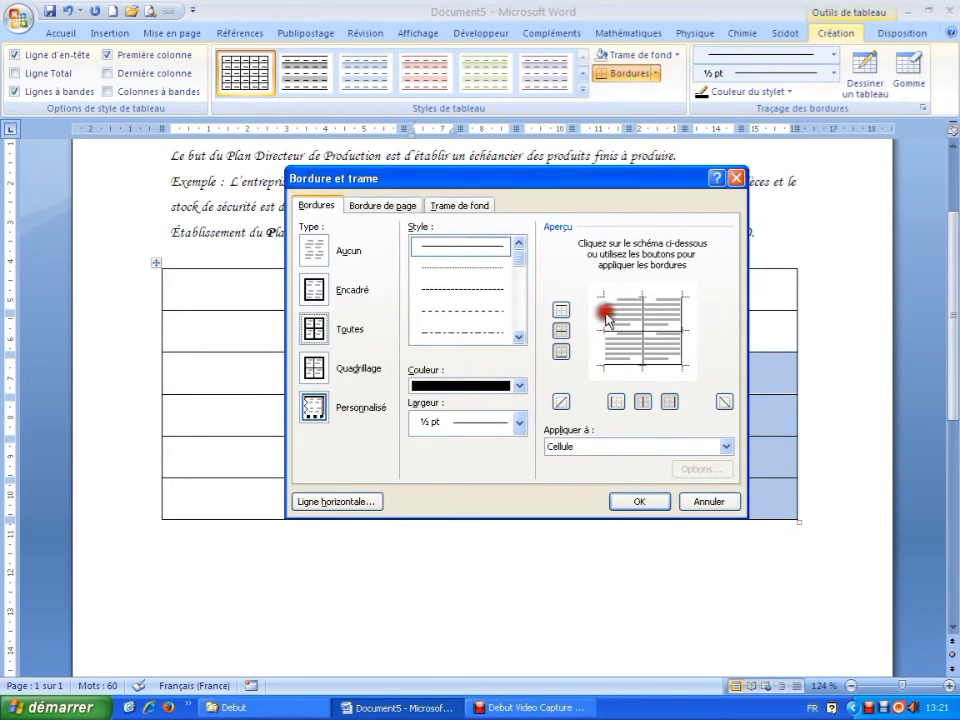
# Apply a 3 pt double line to the top and left outer borders of the selected block of cells.
pyautogui.click(519, 337)
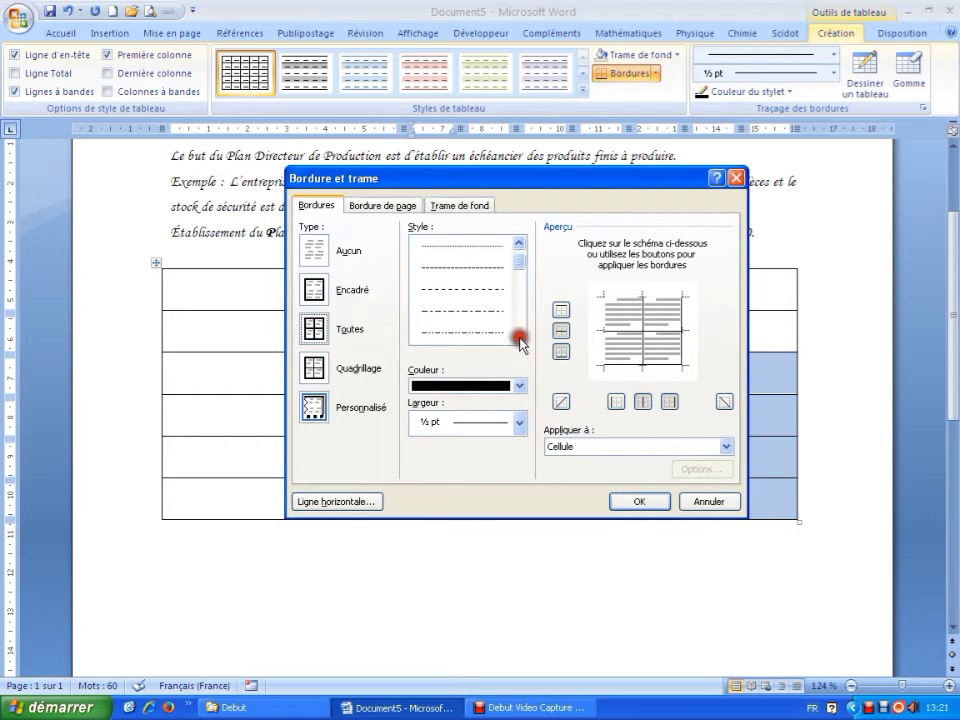
pyautogui.click(519, 337)
pyautogui.click(519, 337)
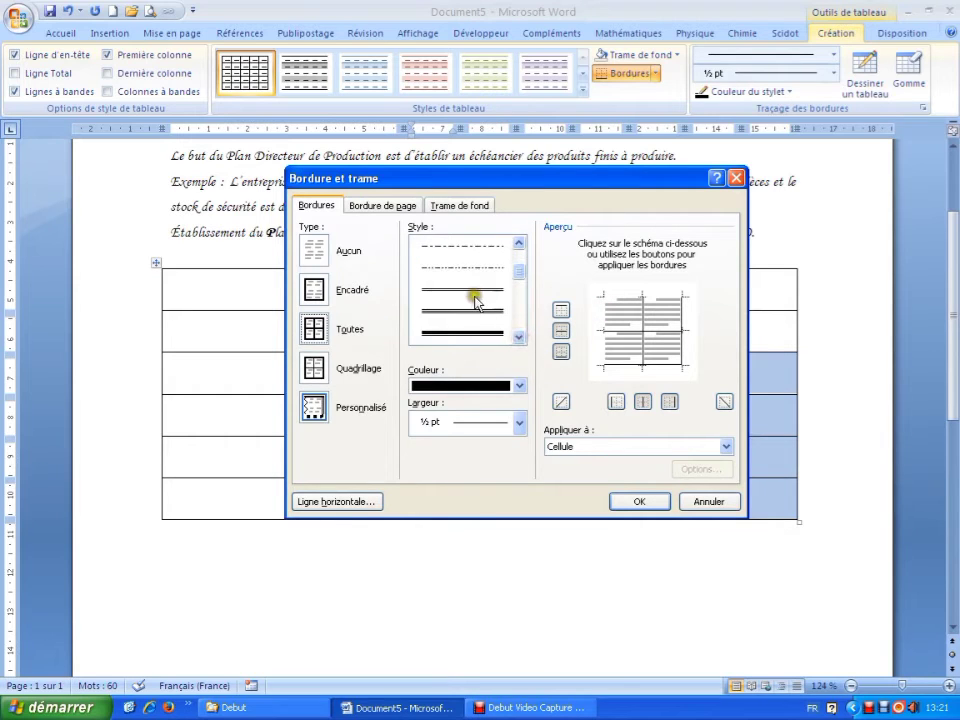
pyautogui.click(489, 291)
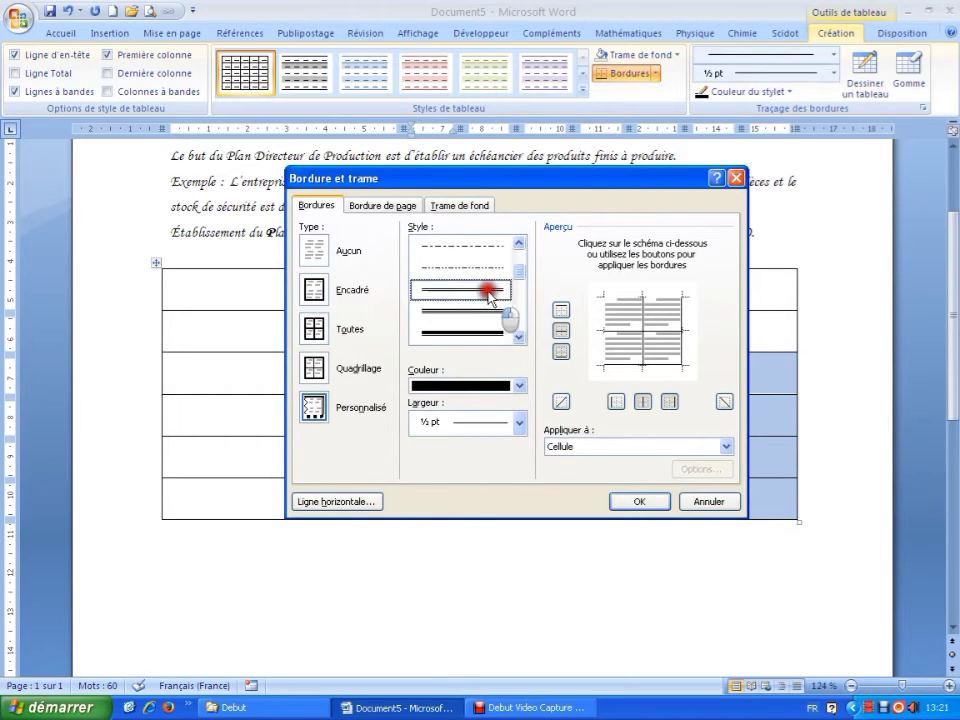
pyautogui.click(519, 422)
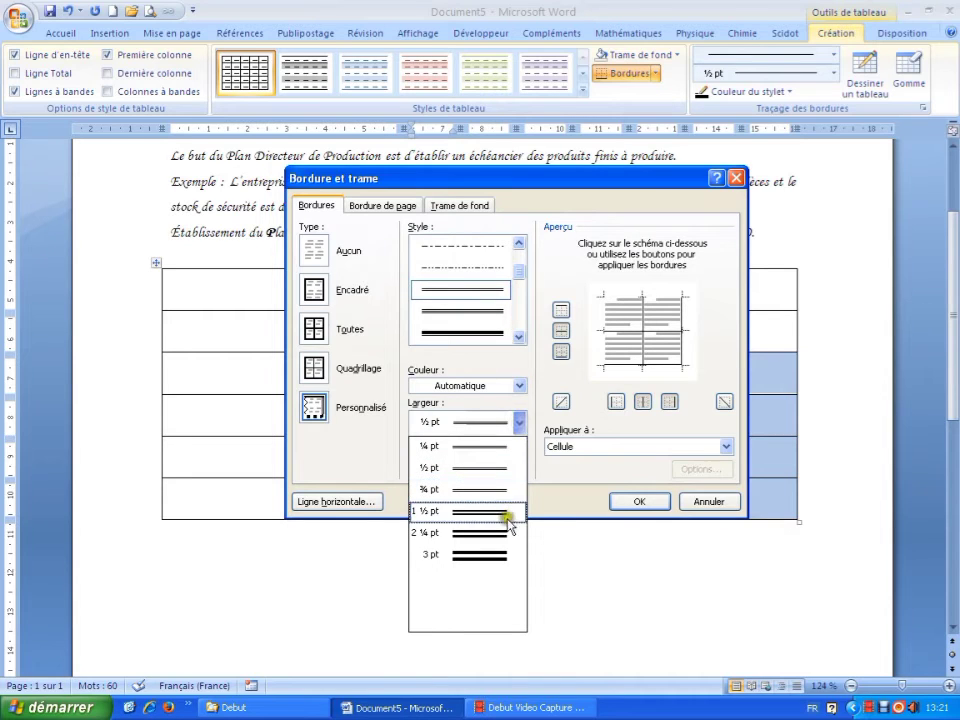
pyautogui.click(507, 556)
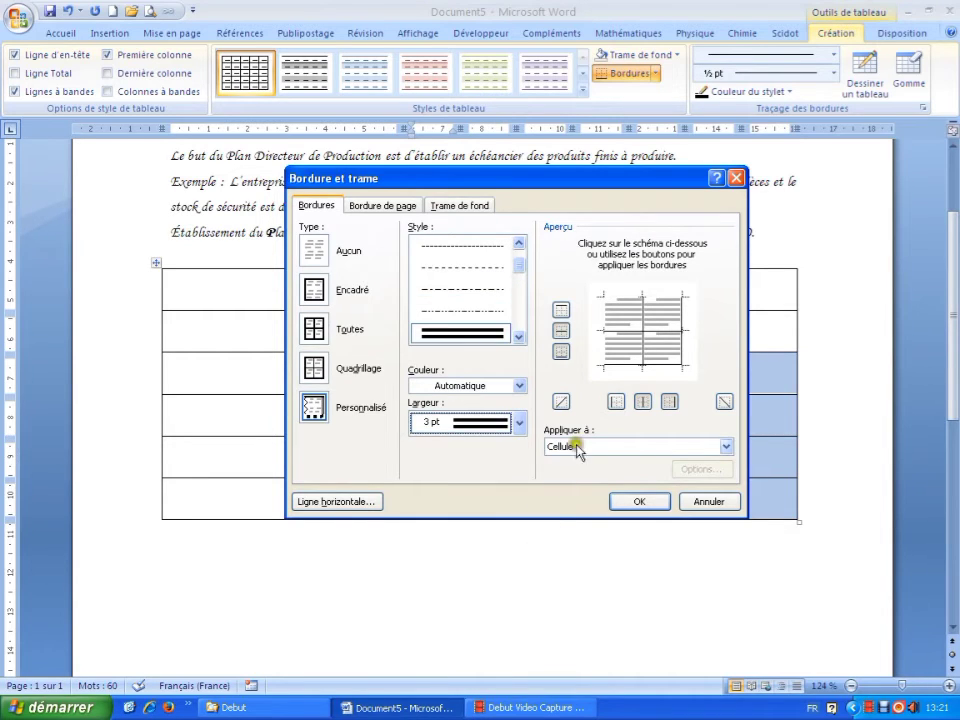
pyautogui.click(620, 298)
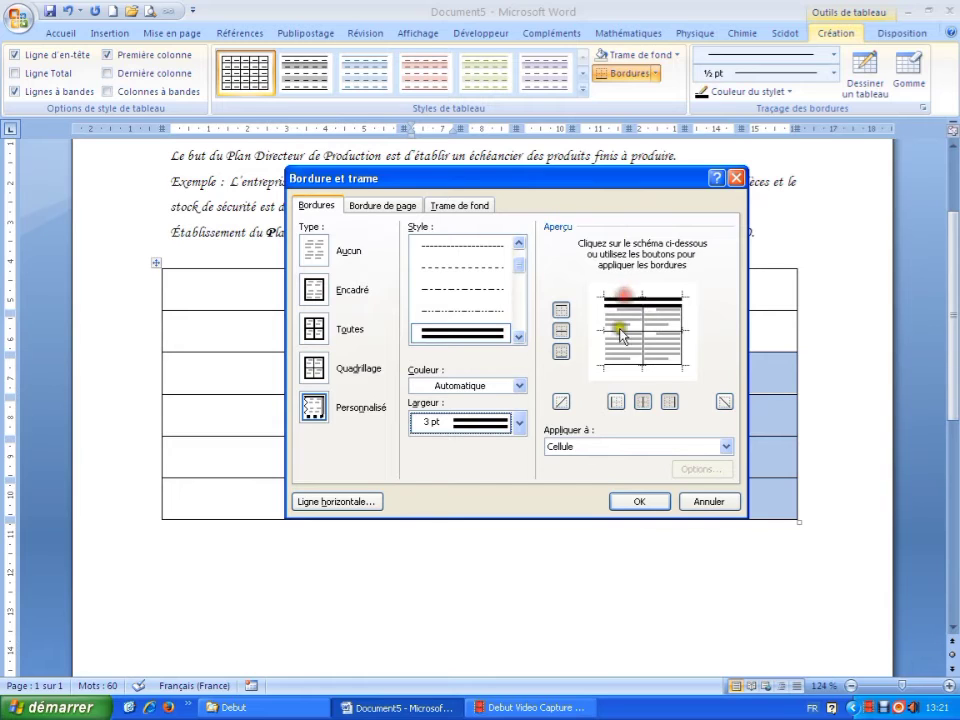
pyautogui.click(605, 336)
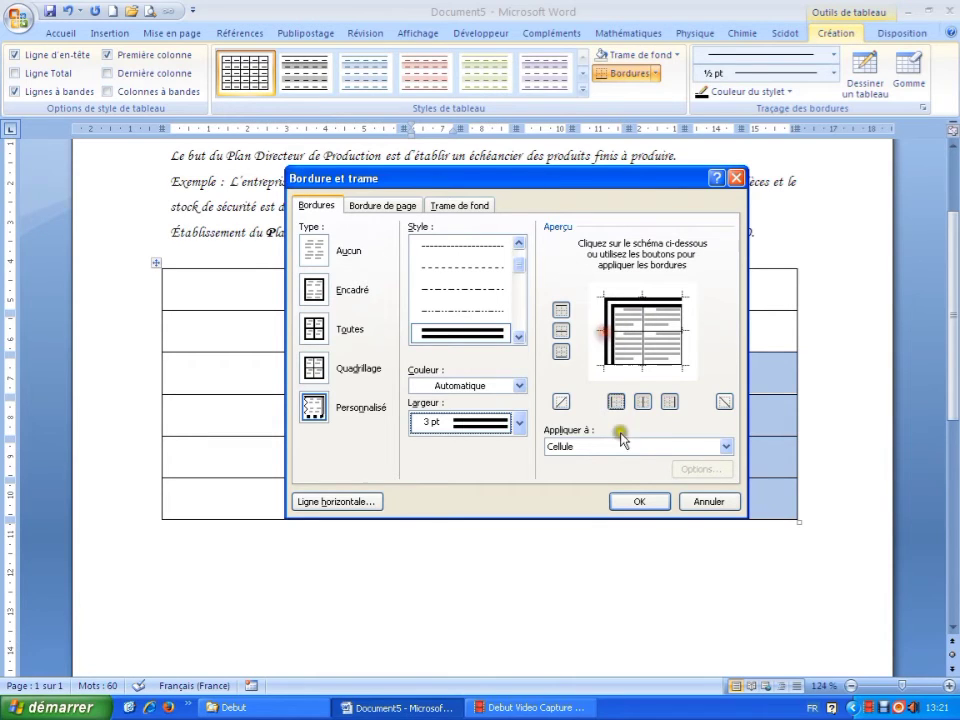
pyautogui.click(634, 501)
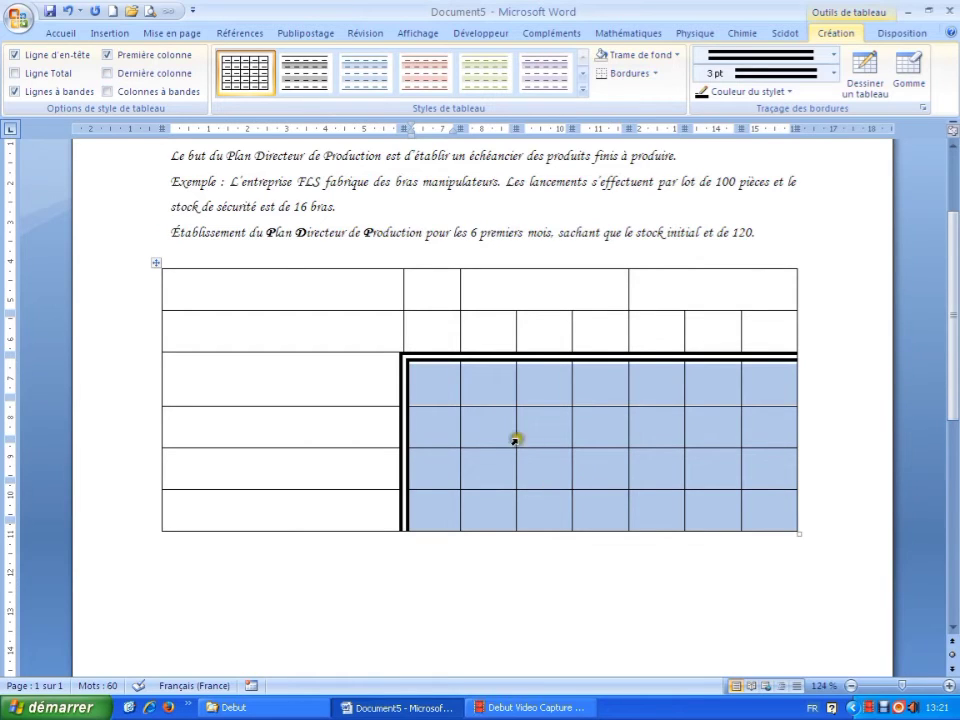
# Remove the top, left and inner borders from the first two cells of the table's first two rows.
pyautogui.moveTo(341, 300); pyautogui.dragTo(410, 325)
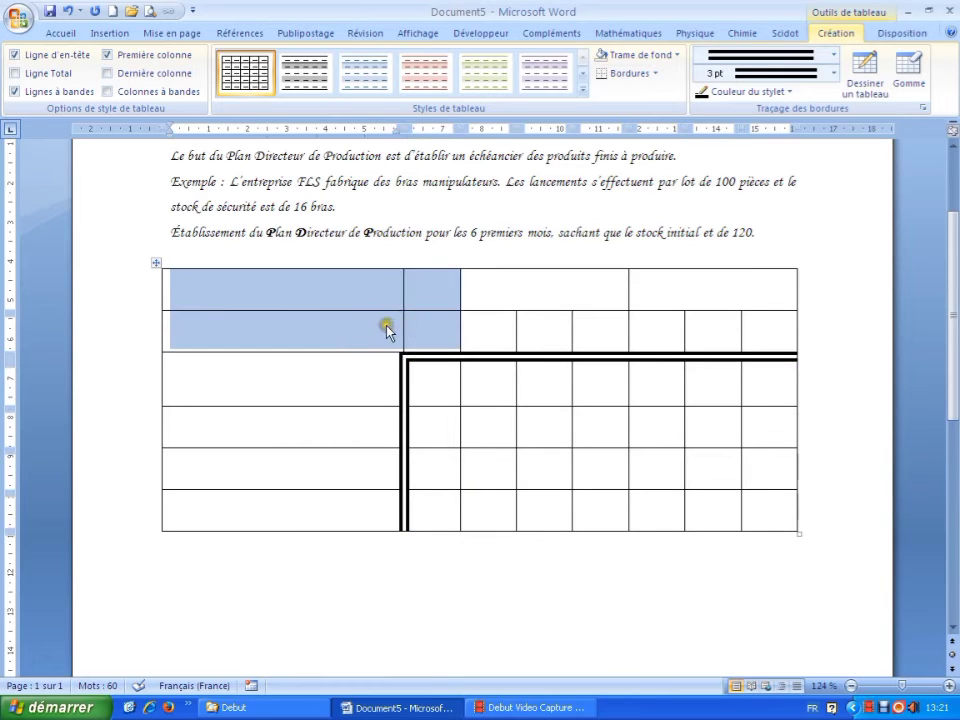
pyautogui.rightClick(388, 327)
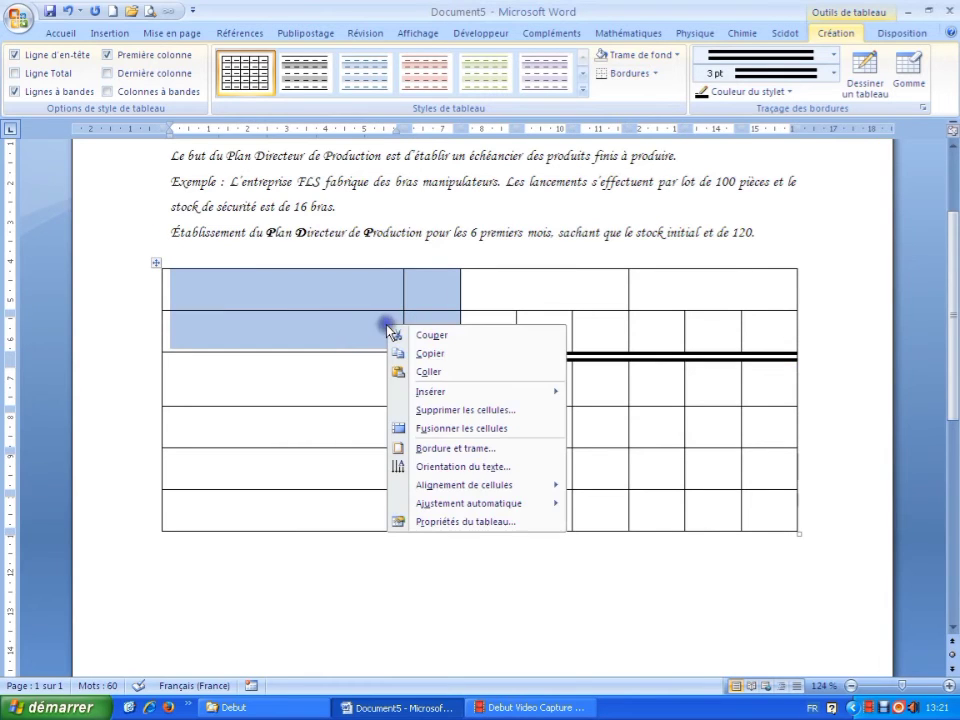
pyautogui.click(471, 451)
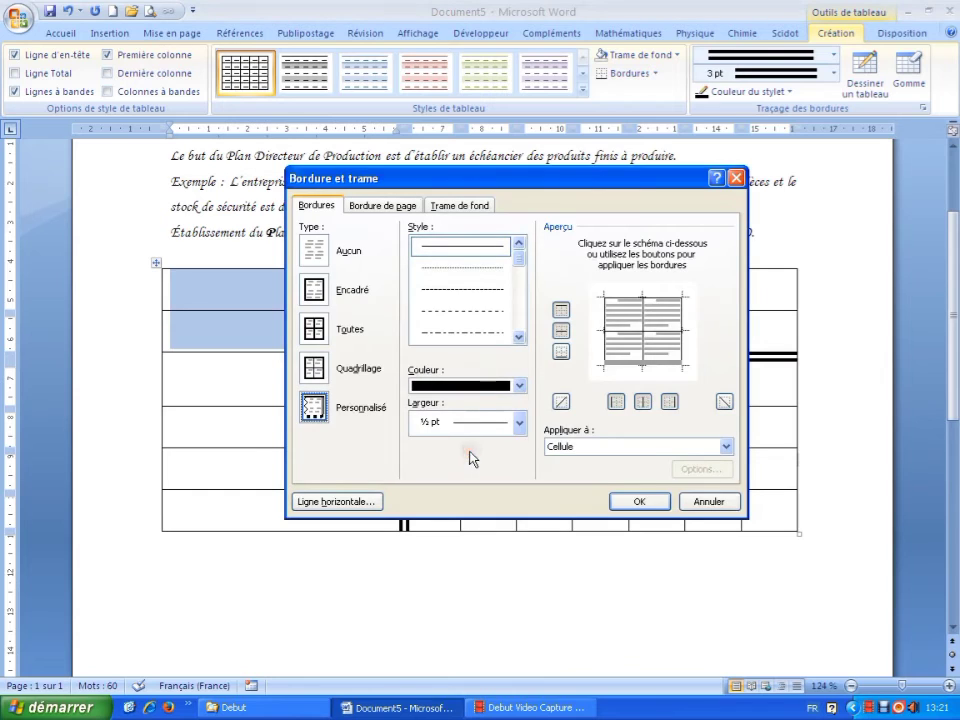
pyautogui.click(618, 298)
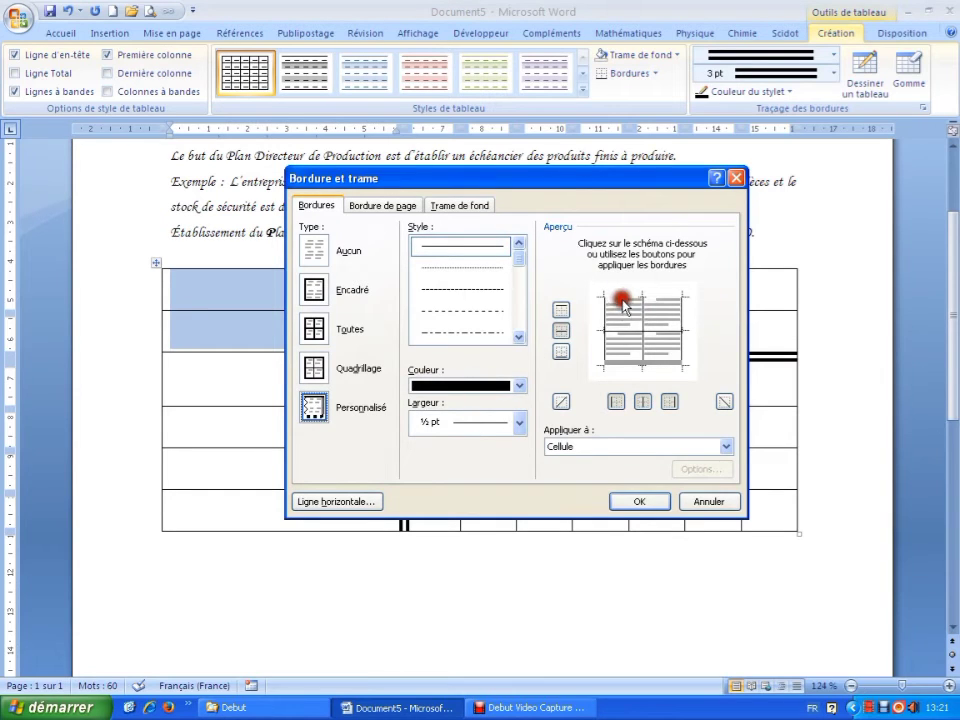
pyautogui.click(608, 316)
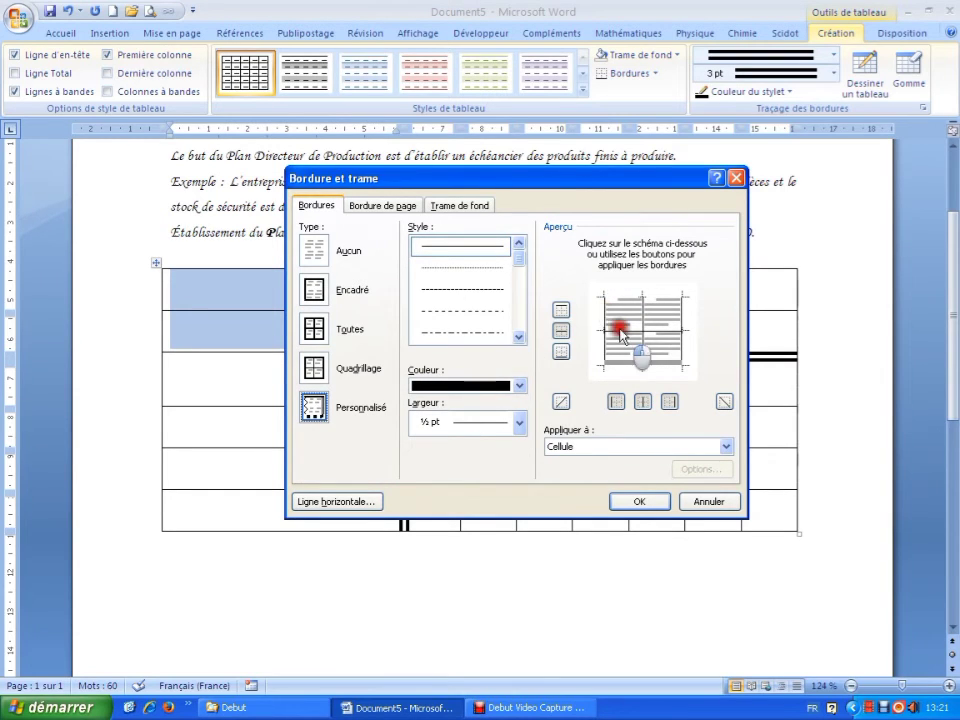
pyautogui.click(627, 330)
pyautogui.click(645, 316)
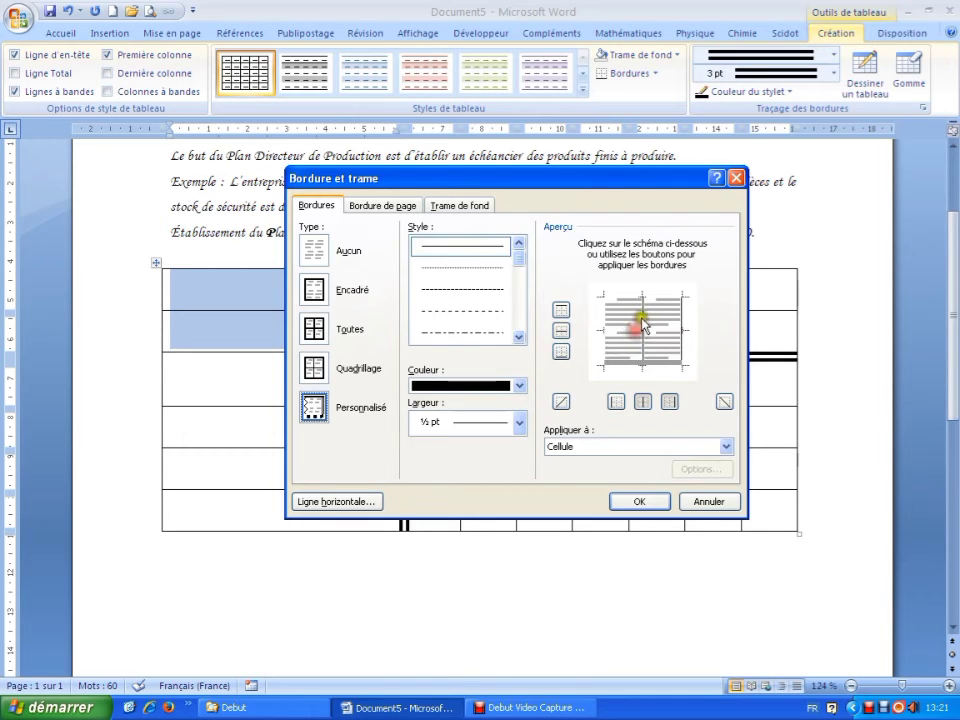
pyautogui.click(652, 501)
pyautogui.click(512, 464)
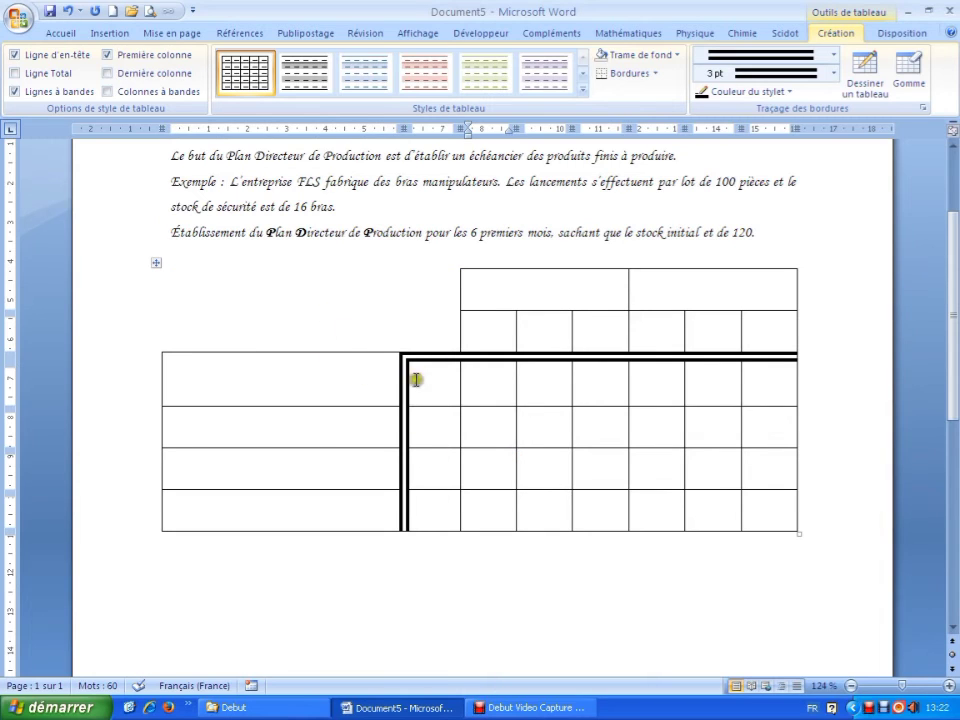
# Shade the header cells in the first two rows of columns 3 to 8 with an orange theme colour.
pyautogui.moveTo(505, 330); pyautogui.dragTo(649, 304)
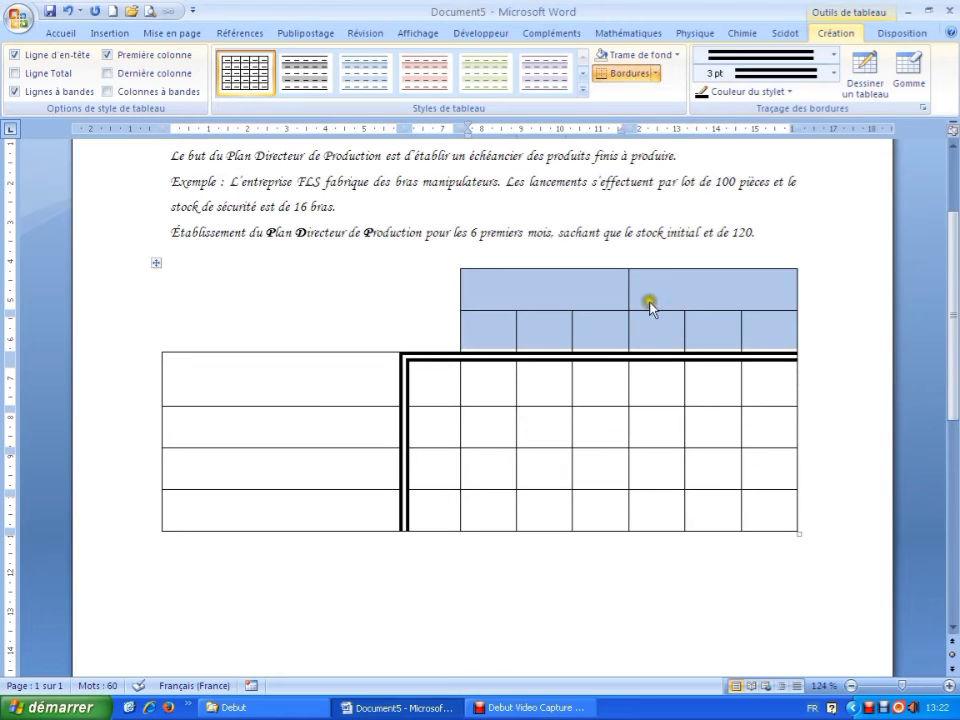
pyautogui.click(677, 55)
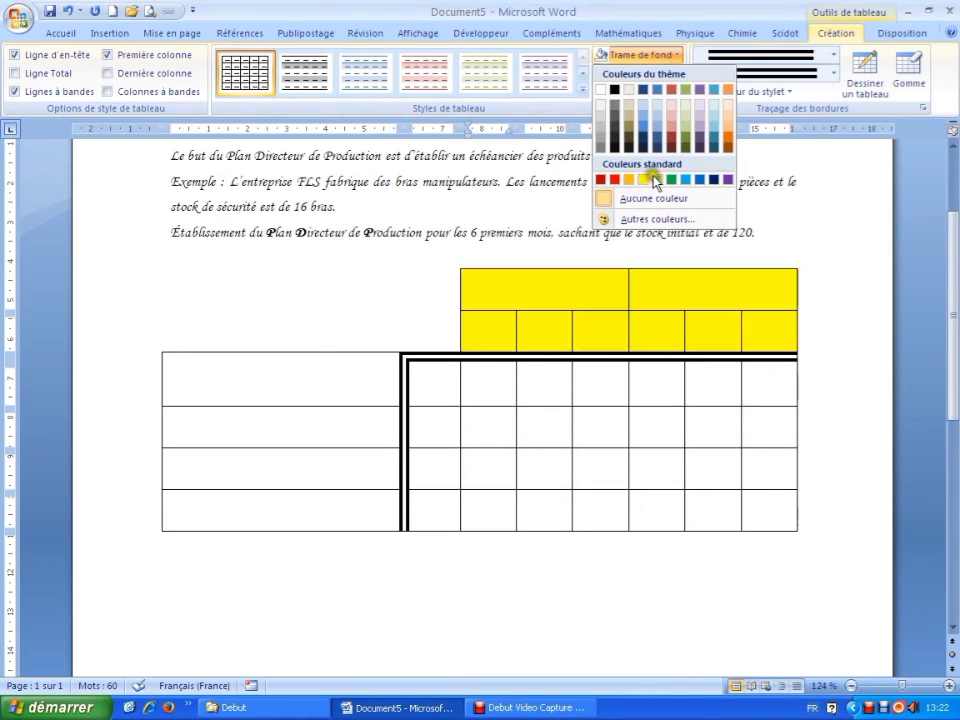
pyautogui.click(727, 127)
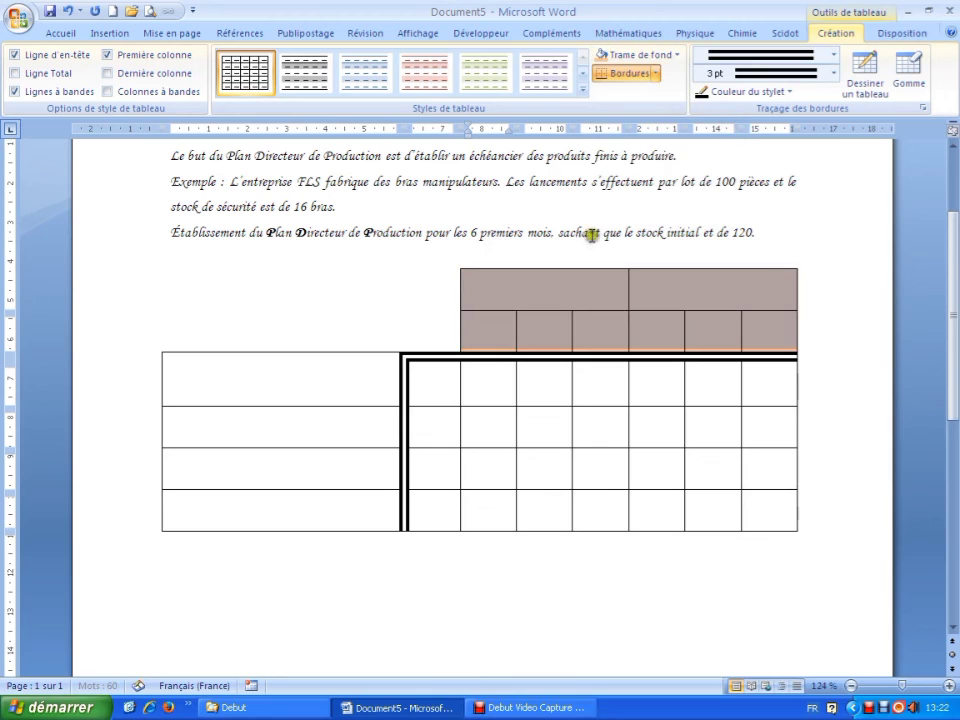